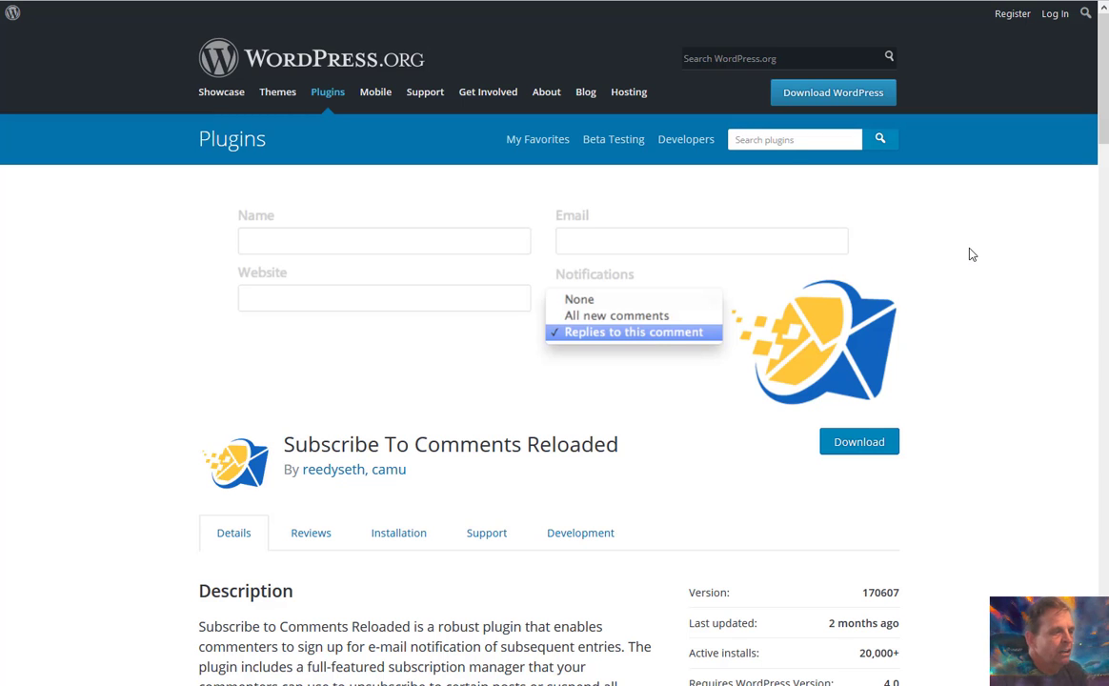
Examine the Subscribe To Comments Reloaded plugin page, including its description, requirements, main features and ratings
{"action": "scroll", "coordinate": [969, 268], "scroll_direction": "down", "scroll_amount": 1}
{"action": "scroll", "coordinate": [968, 270], "scroll_direction": "down", "scroll_amount": 2}
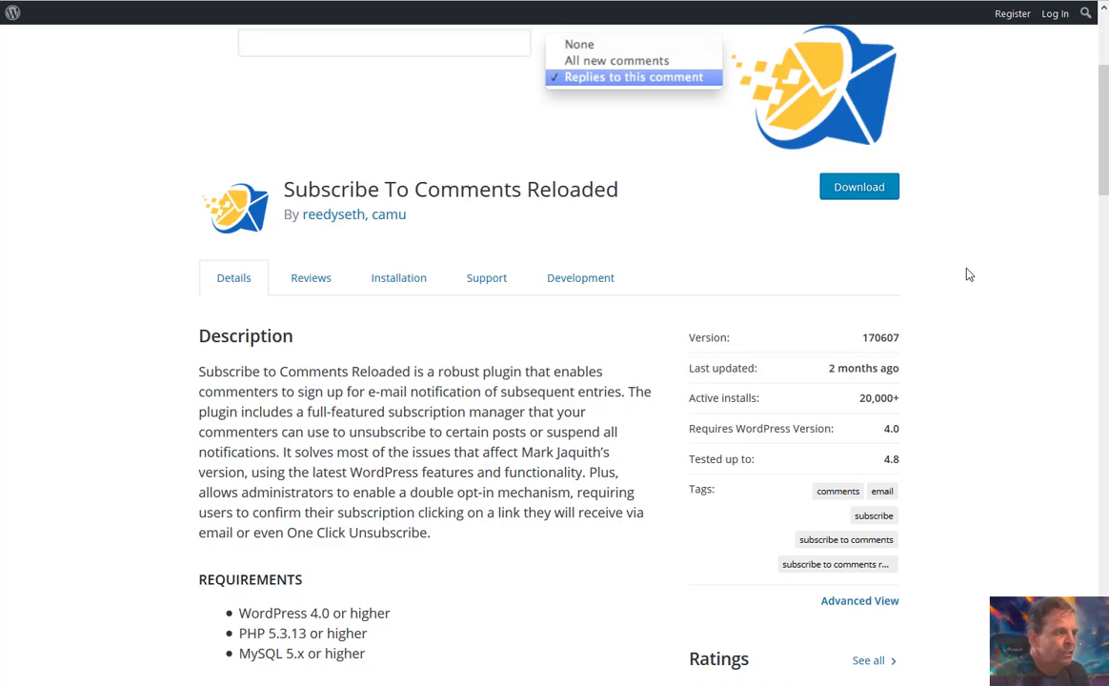
{"action": "scroll", "coordinate": [968, 274], "scroll_direction": "down", "scroll_amount": 2}
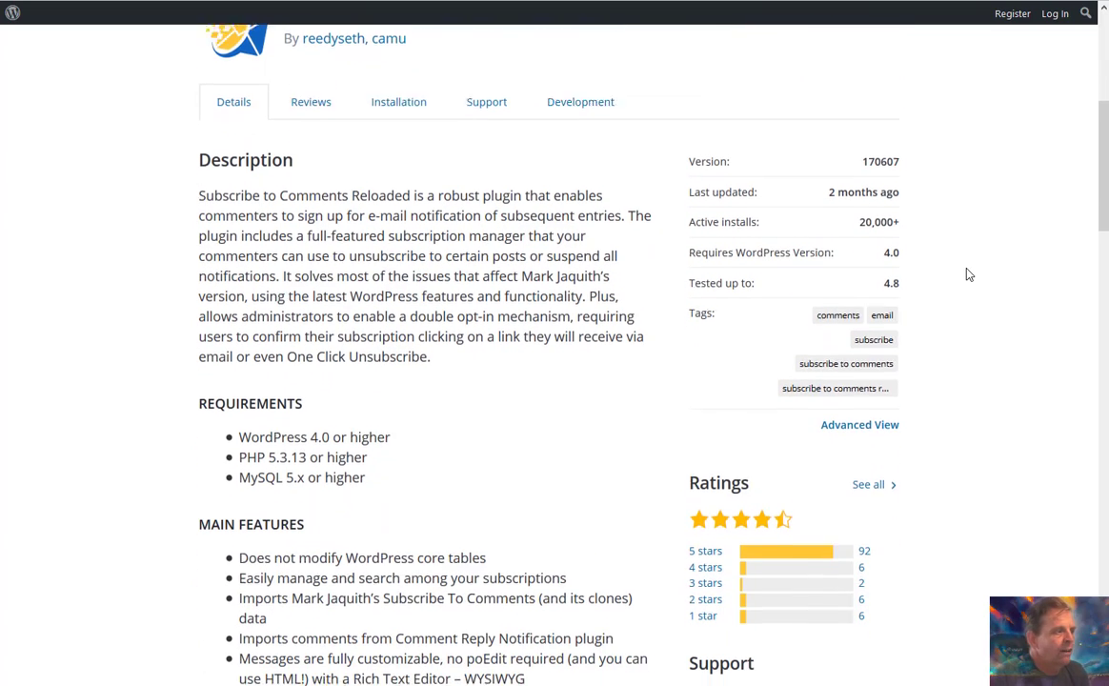
{"action": "scroll", "coordinate": [968, 274], "scroll_direction": "down", "scroll_amount": 4}
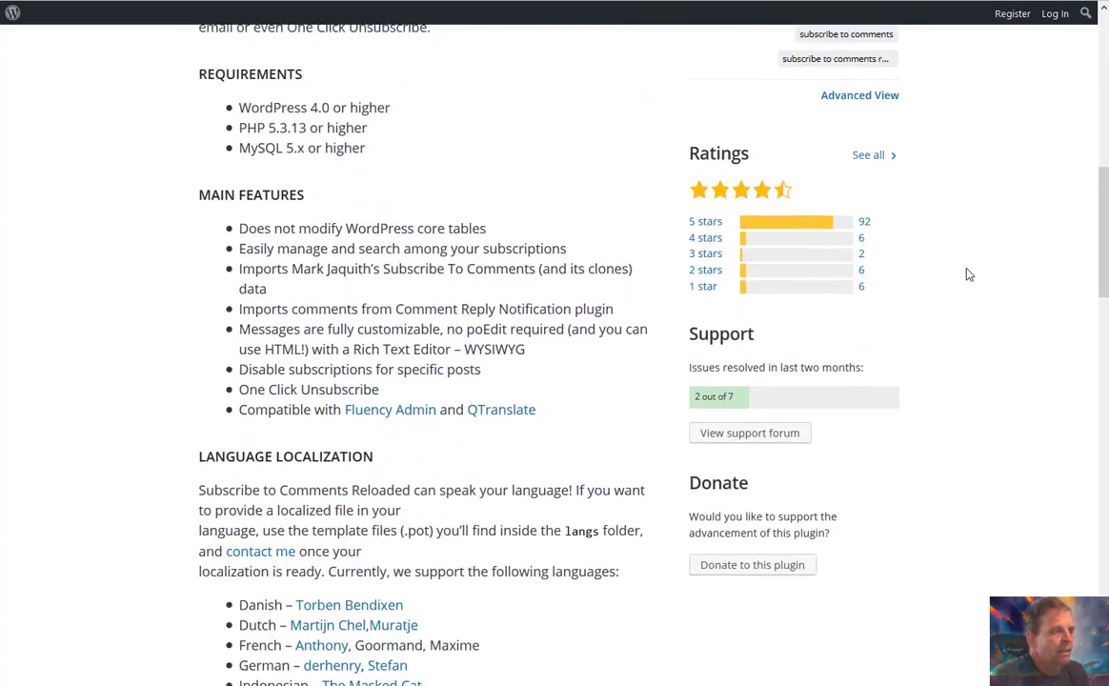
{"action": "scroll", "coordinate": [968, 274], "scroll_direction": "down", "scroll_amount": 1}
{"action": "scroll", "coordinate": [966, 274], "scroll_direction": "up", "scroll_amount": 5}
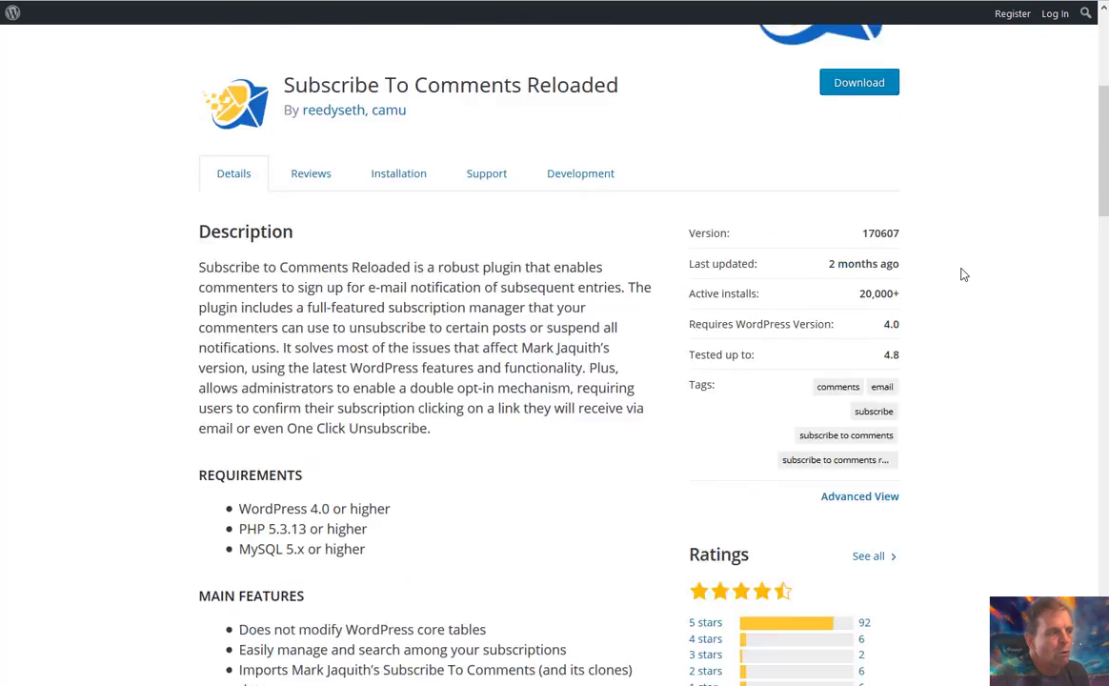
{"action": "scroll", "coordinate": [962, 274], "scroll_direction": "up", "scroll_amount": 4}
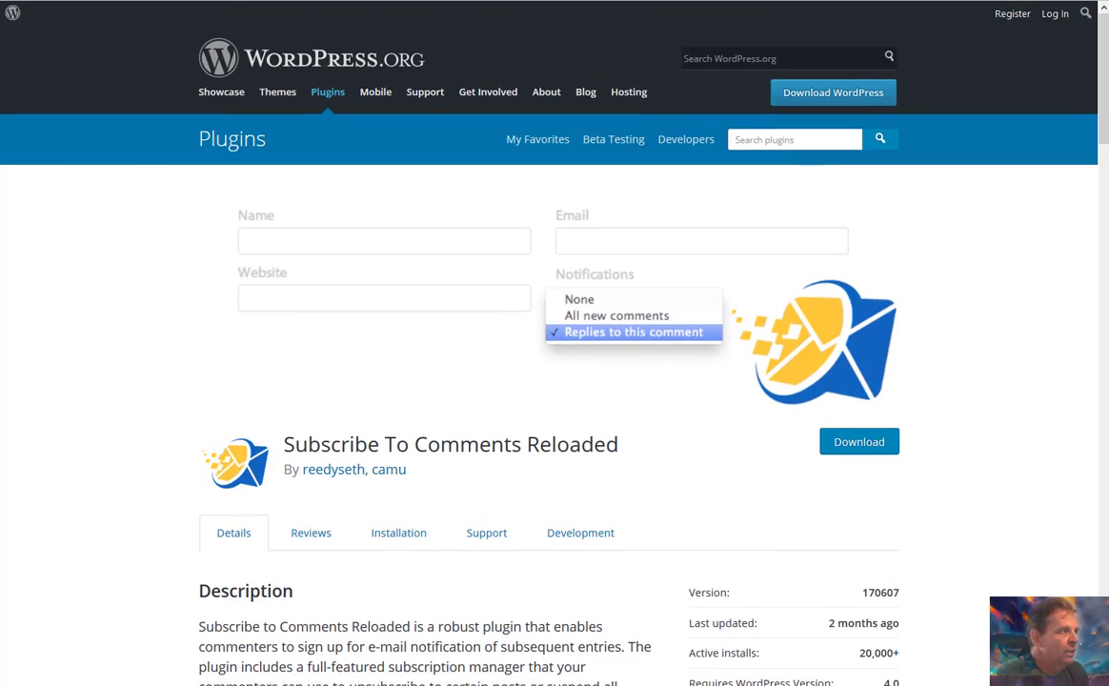
Install and activate the Subscribe To Comments Reloaded plugin from the site's Add Plugins results, and dismiss its thank-you notice
{"action": "key", "text": "ctrl+Tab"}
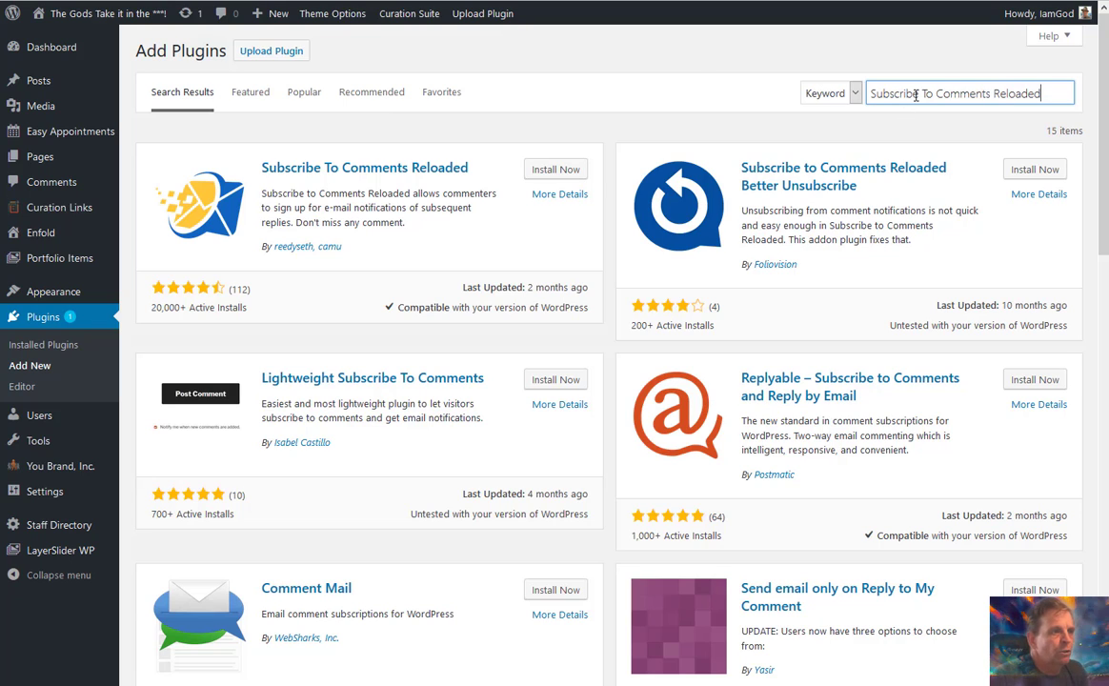
{"action": "left_click_drag", "start_coordinate": [1042, 93], "coordinate": [867, 92]}
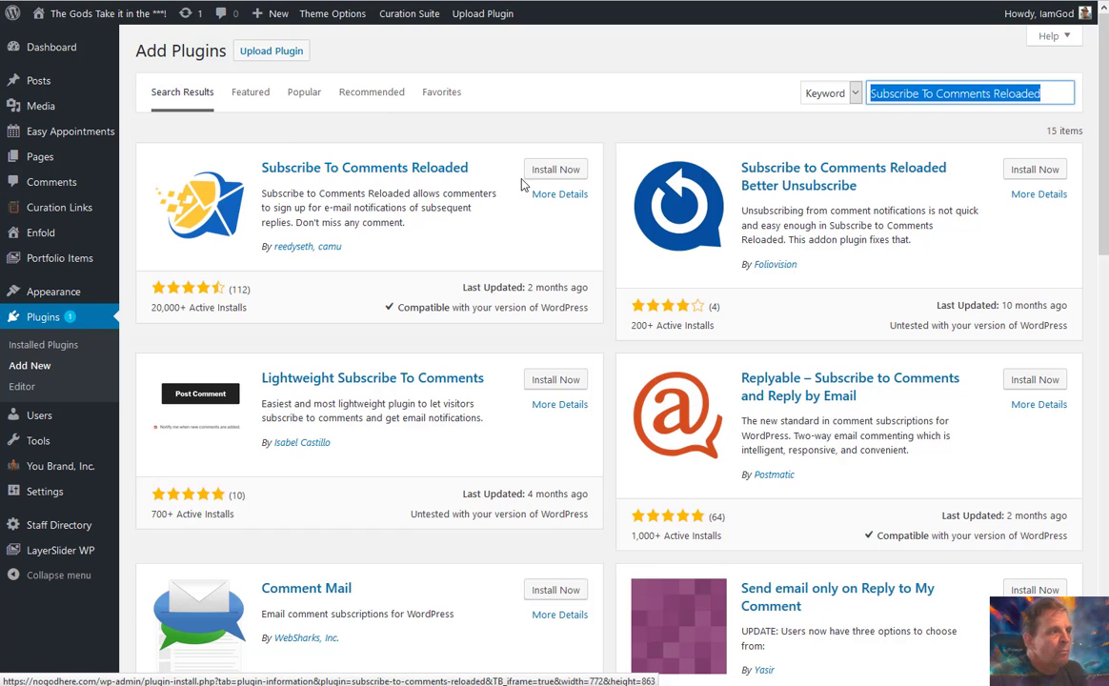
{"action": "left_click", "coordinate": [554, 172]}
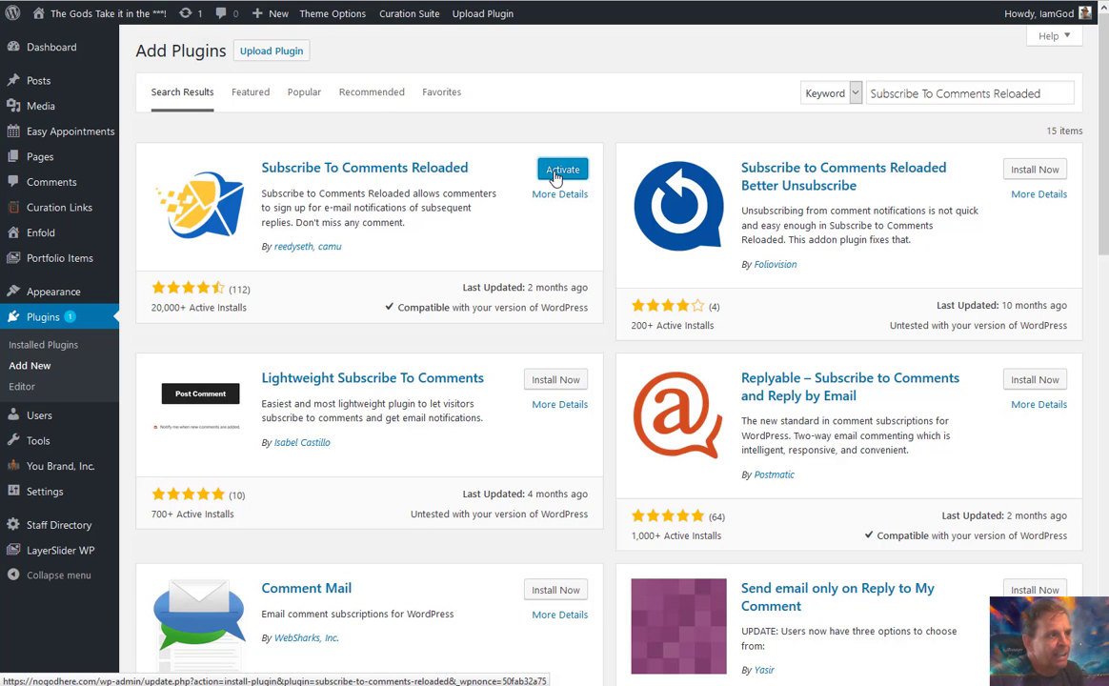
{"action": "left_click", "coordinate": [558, 172]}
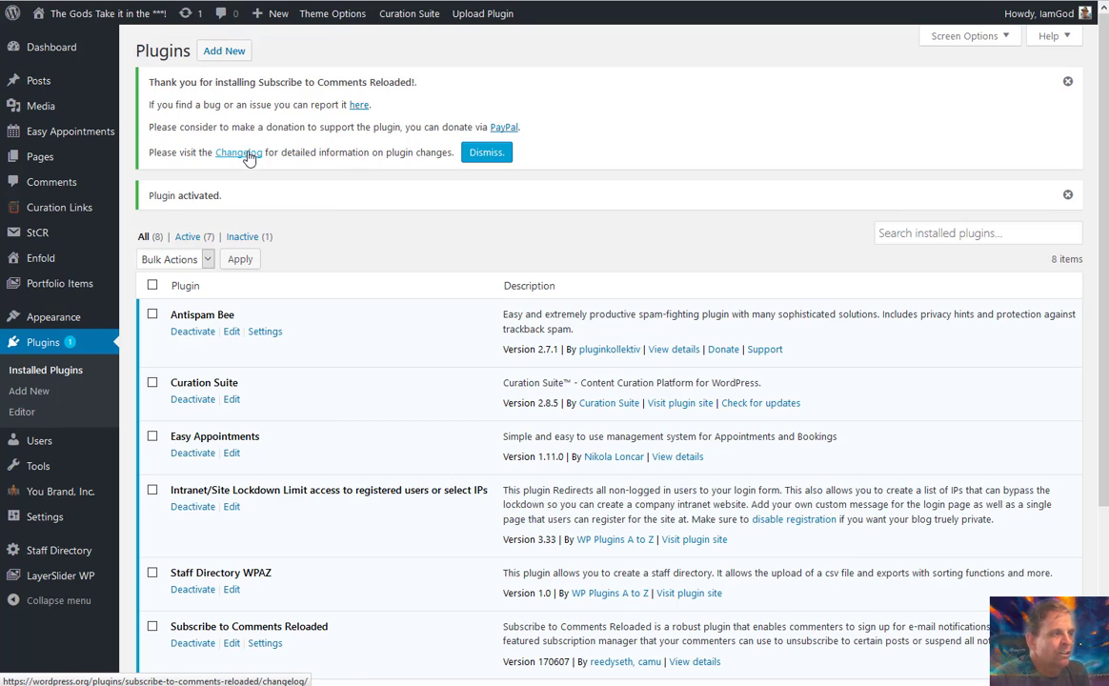
{"action": "left_click", "coordinate": [487, 155]}
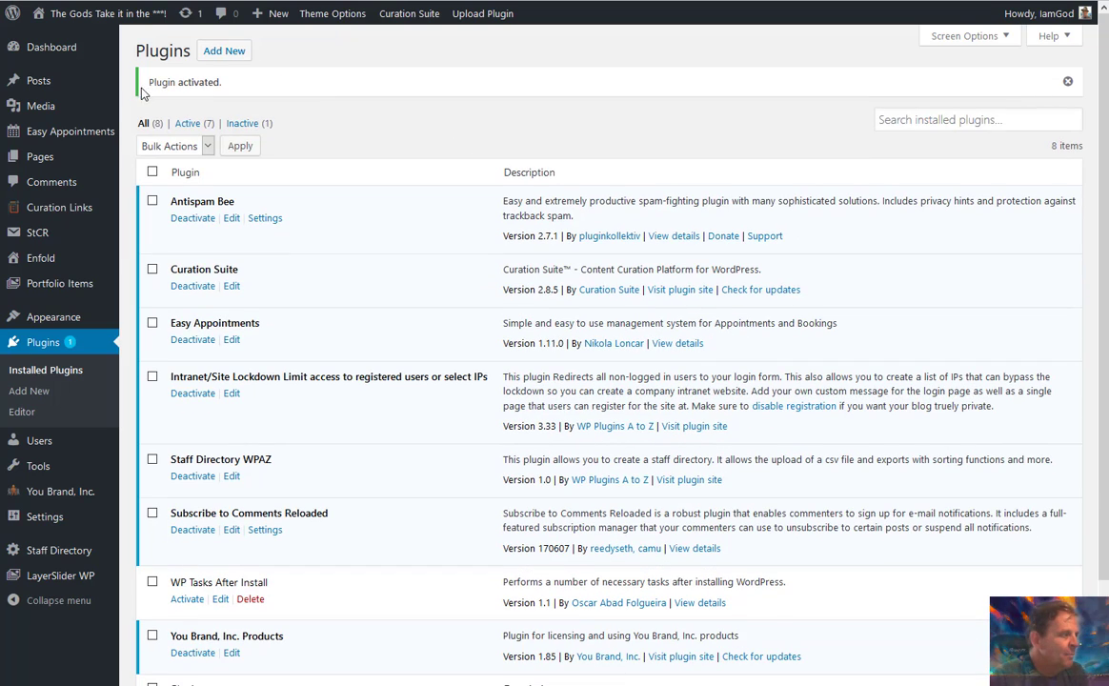
Open the subscription management page of the StCR plugin
{"action": "mouse_move", "coordinate": [82, 213]}
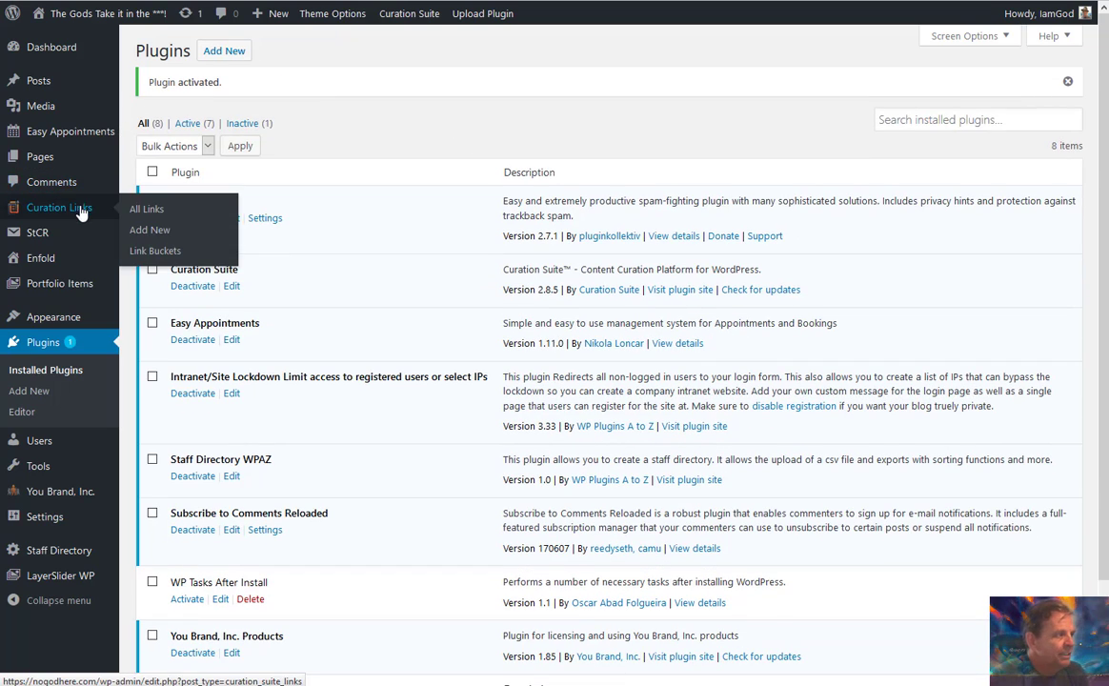
{"action": "mouse_move", "coordinate": [40, 238]}
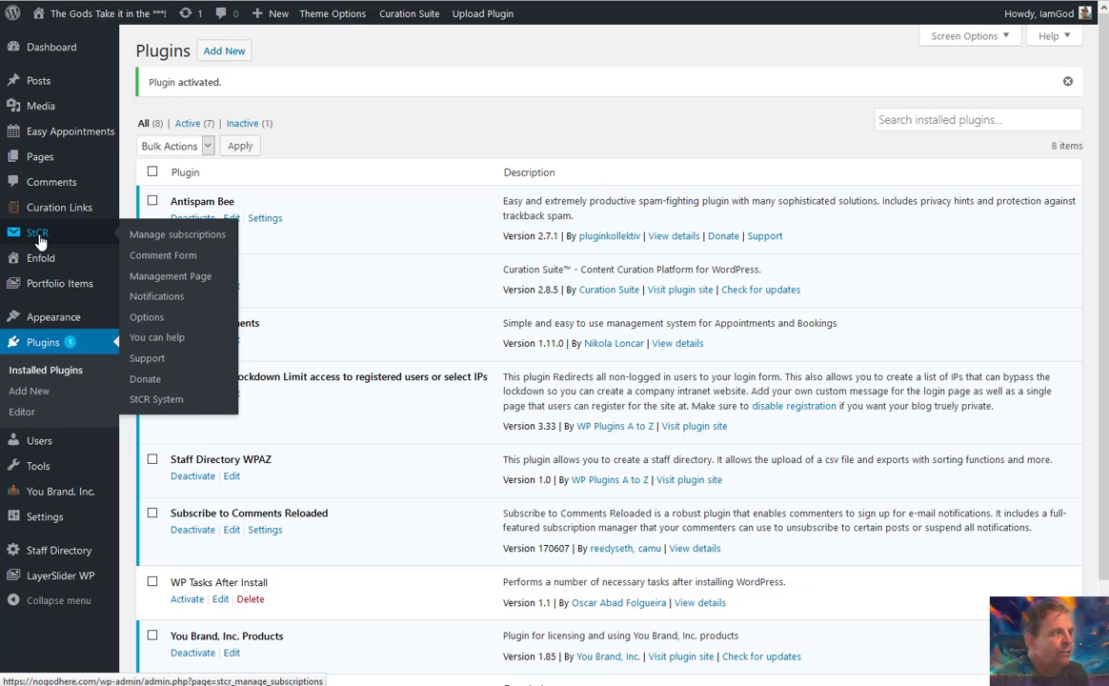
{"action": "left_click", "coordinate": [39, 234]}
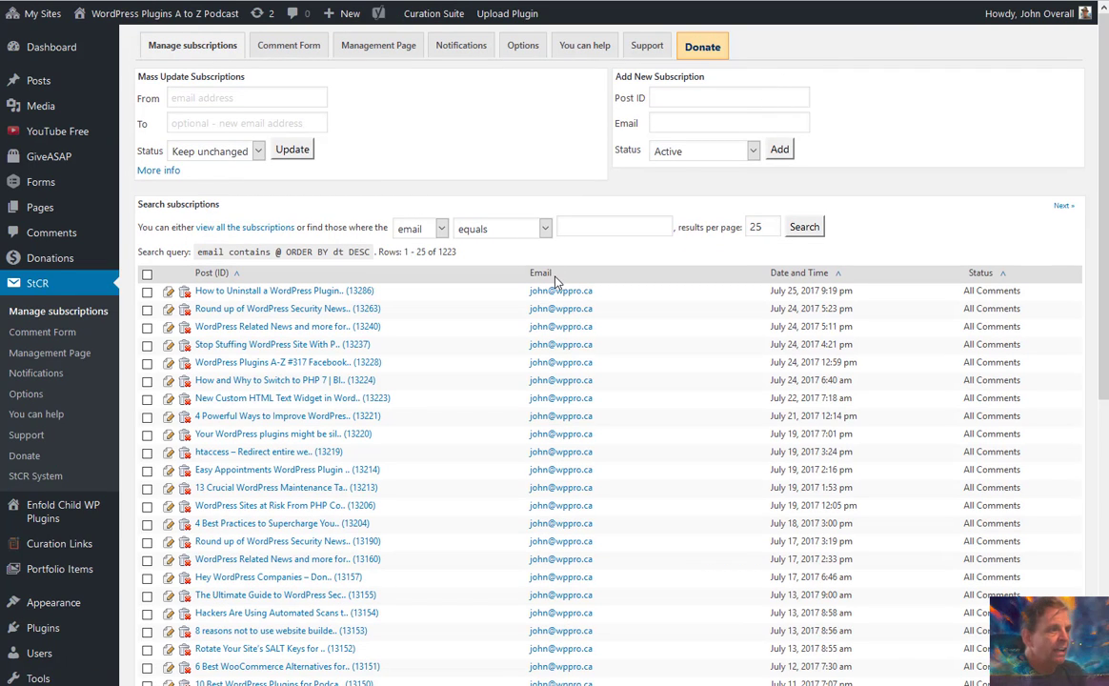
Examine the subscription list on the WordPress Plugins A to Z Podcast site, including the available bulk actions and the second page of results
{"action": "scroll", "coordinate": [559, 282], "scroll_direction": "down", "scroll_amount": 2}
{"action": "scroll", "coordinate": [560, 282], "scroll_direction": "down", "scroll_amount": 2}
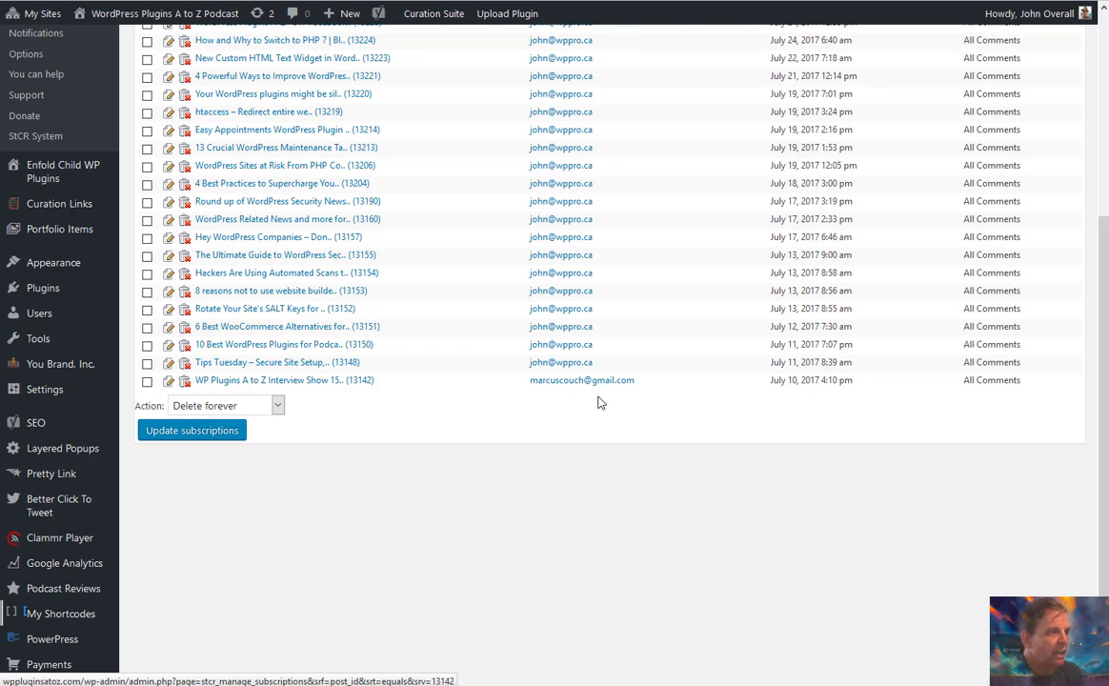
{"action": "left_click", "coordinate": [275, 405]}
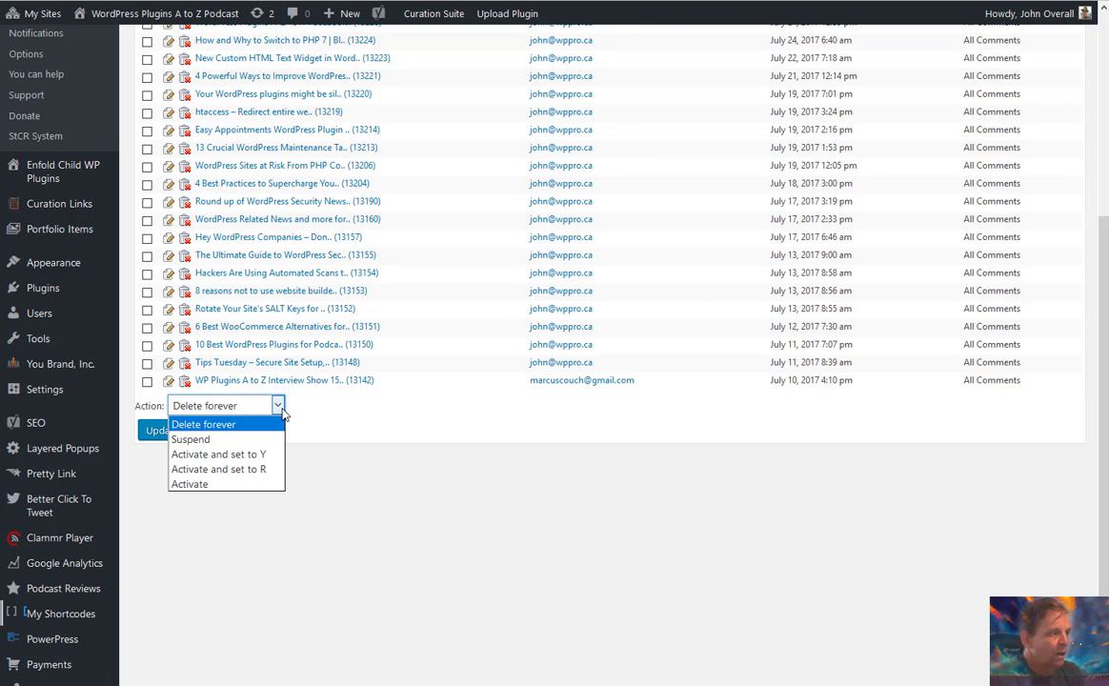
{"action": "scroll", "coordinate": [355, 422], "scroll_direction": "up", "scroll_amount": 4}
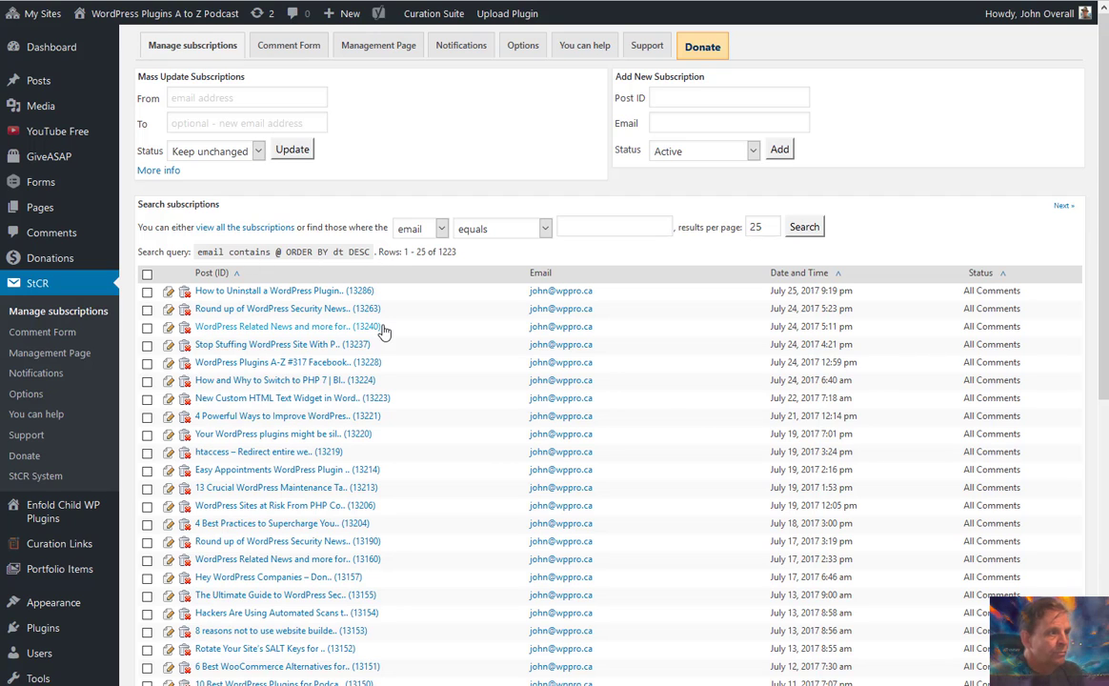
{"action": "left_click", "coordinate": [1061, 208]}
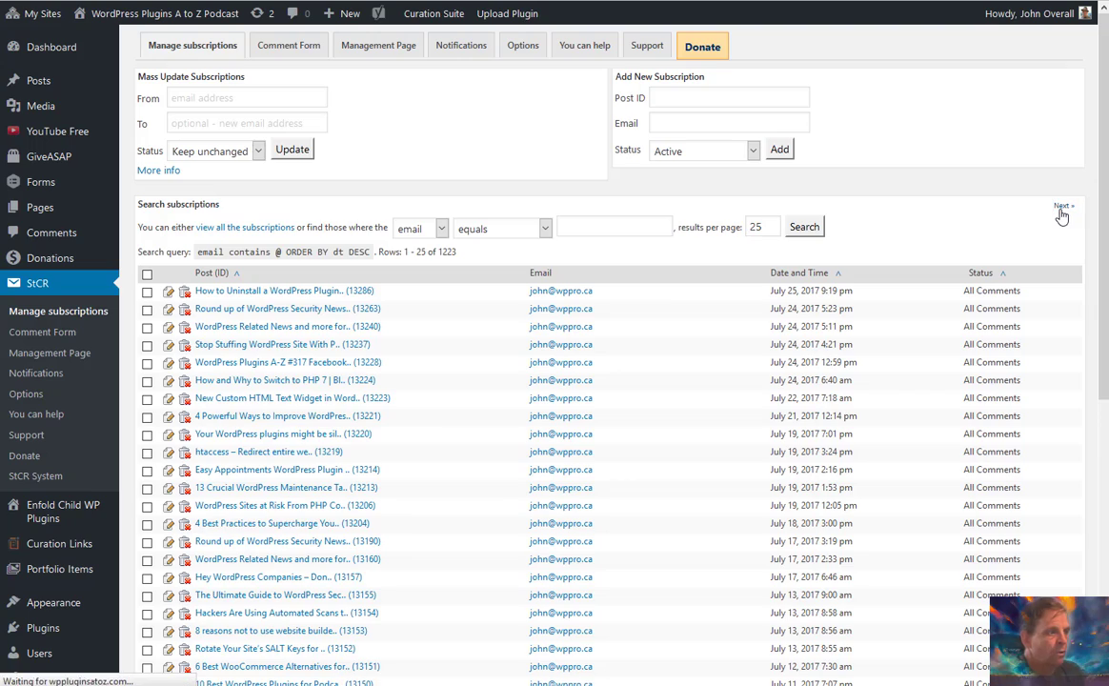
{"action": "scroll", "coordinate": [857, 239], "scroll_direction": "down", "scroll_amount": 1}
{"action": "scroll", "coordinate": [884, 260], "scroll_direction": "down", "scroll_amount": 3}
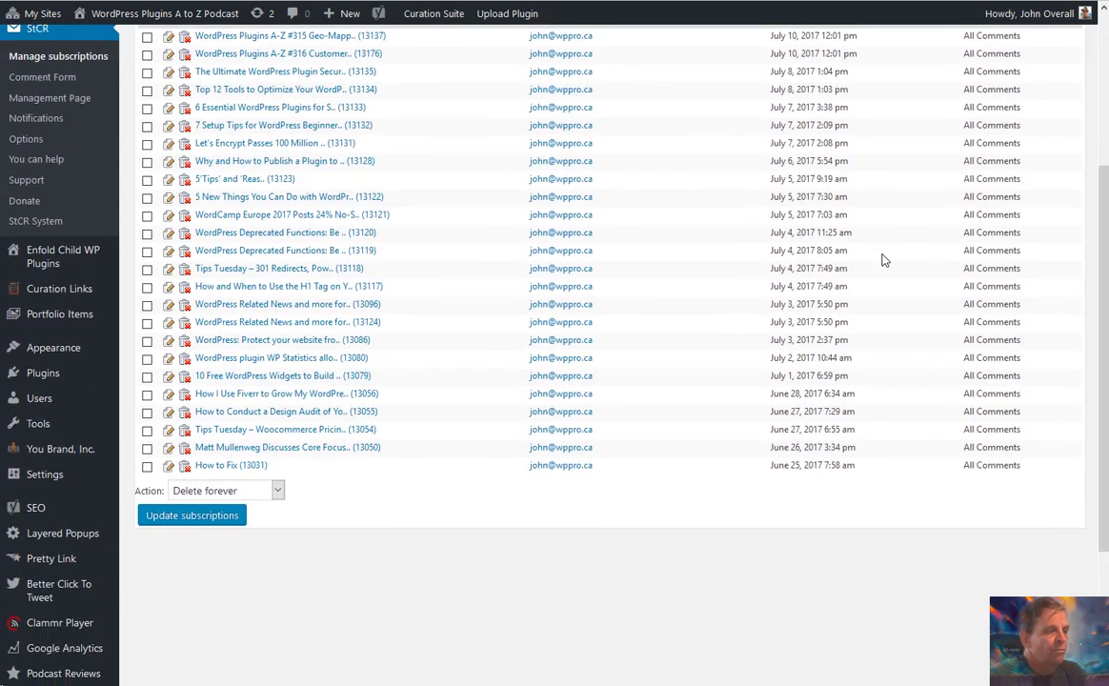
{"action": "scroll", "coordinate": [884, 259], "scroll_direction": "up", "scroll_amount": 4}
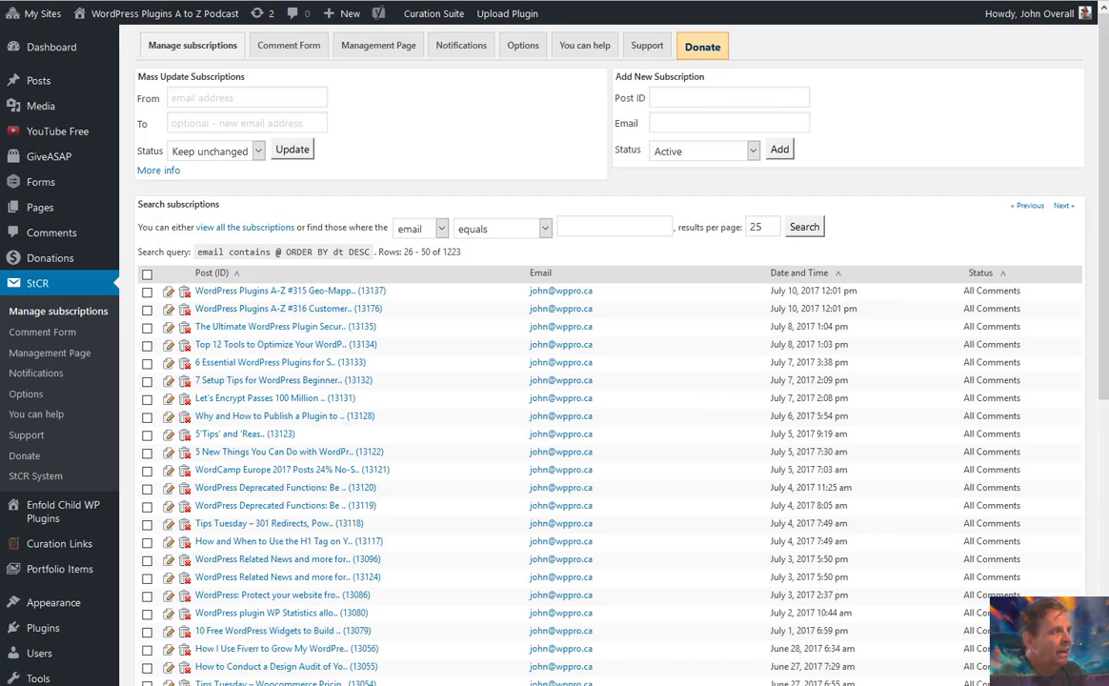
Return to the StCR page of the test site and open its Comment Form settings
{"action": "key", "text": "ctrl+Tab"}
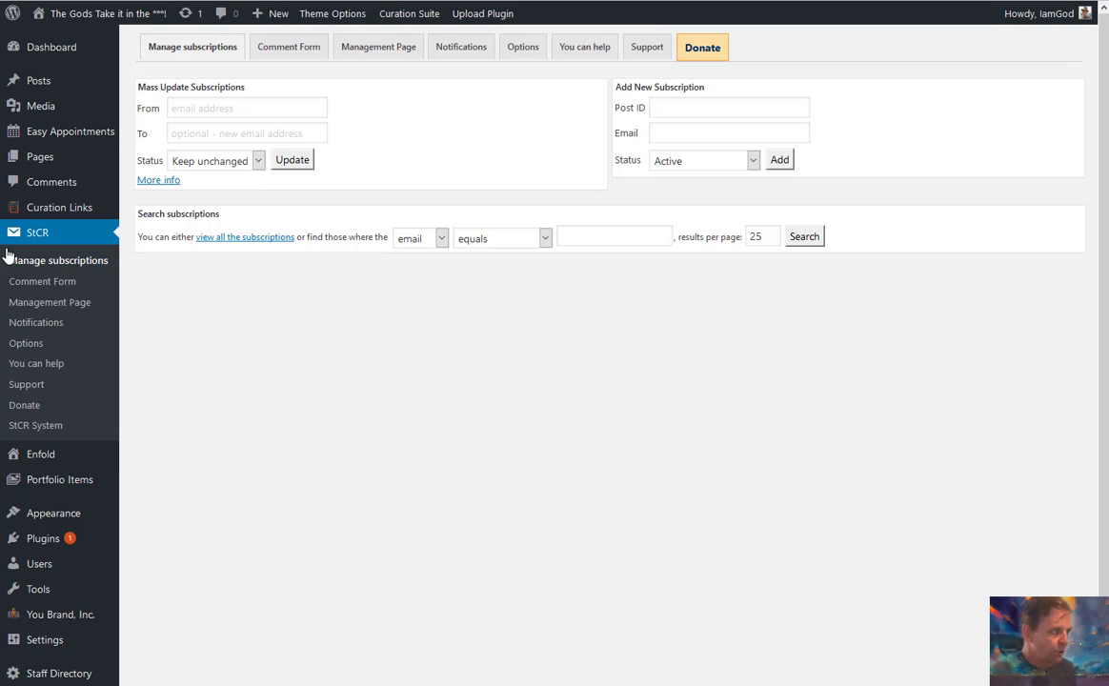
{"action": "left_click", "coordinate": [288, 52]}
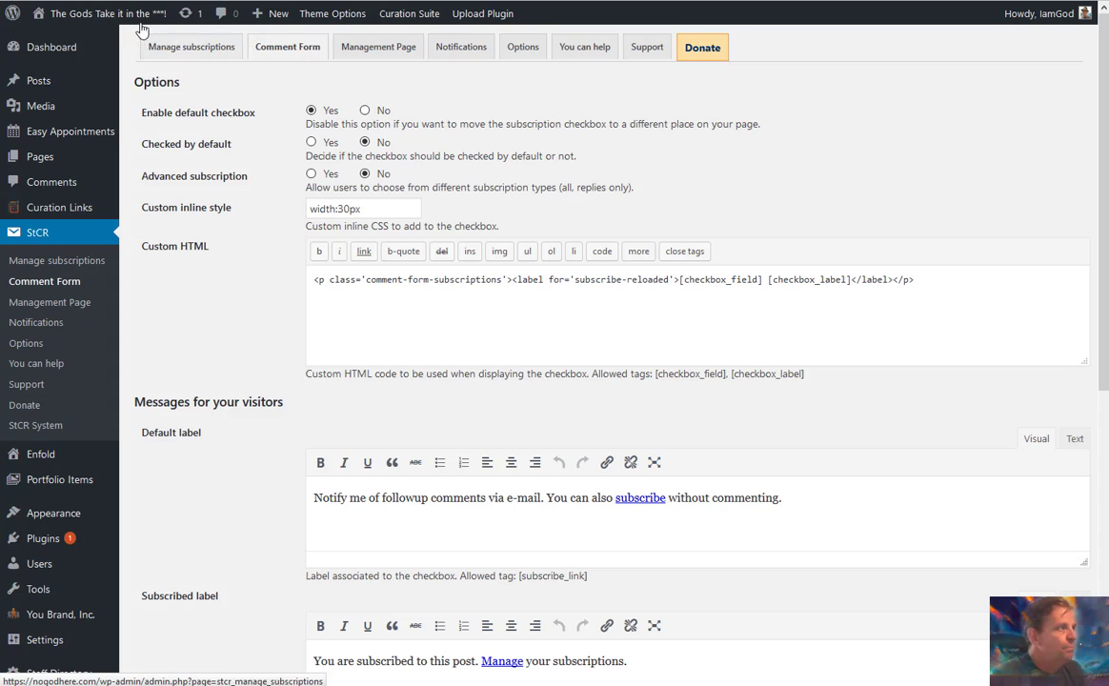
Open the live site in a new browser tab and view the "Entry with Audio" post
{"action": "mouse_move", "coordinate": [95, 19]}
{"action": "right_click", "coordinate": [63, 43]}
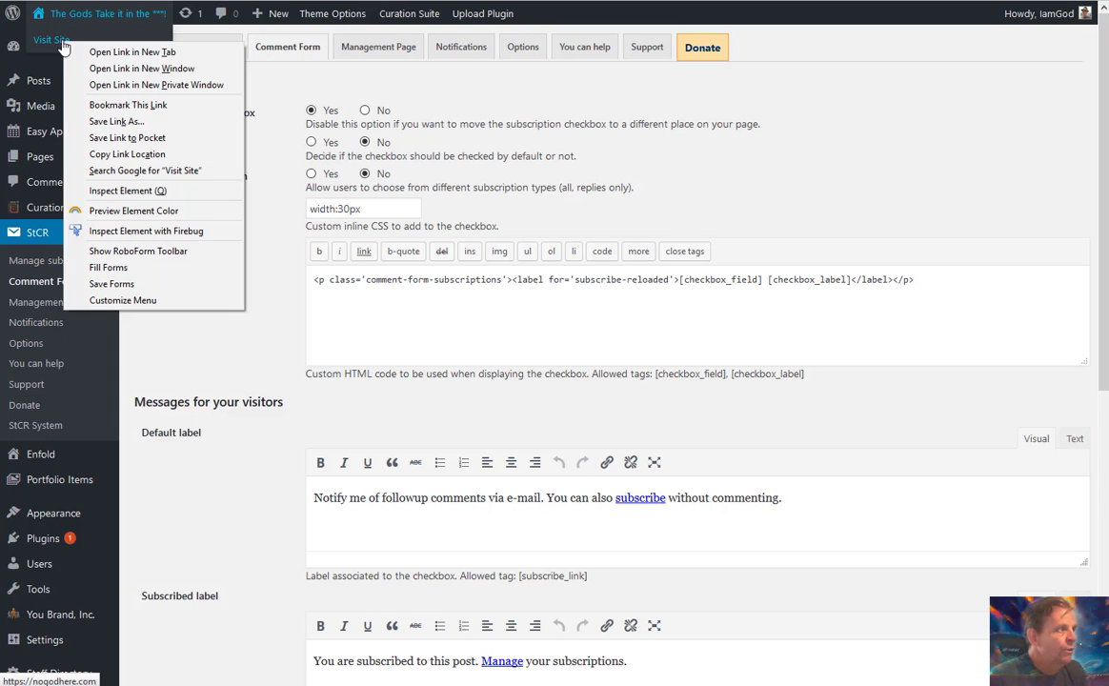
{"action": "left_click", "coordinate": [124, 52]}
{"action": "key", "text": "ctrl+Tab"}
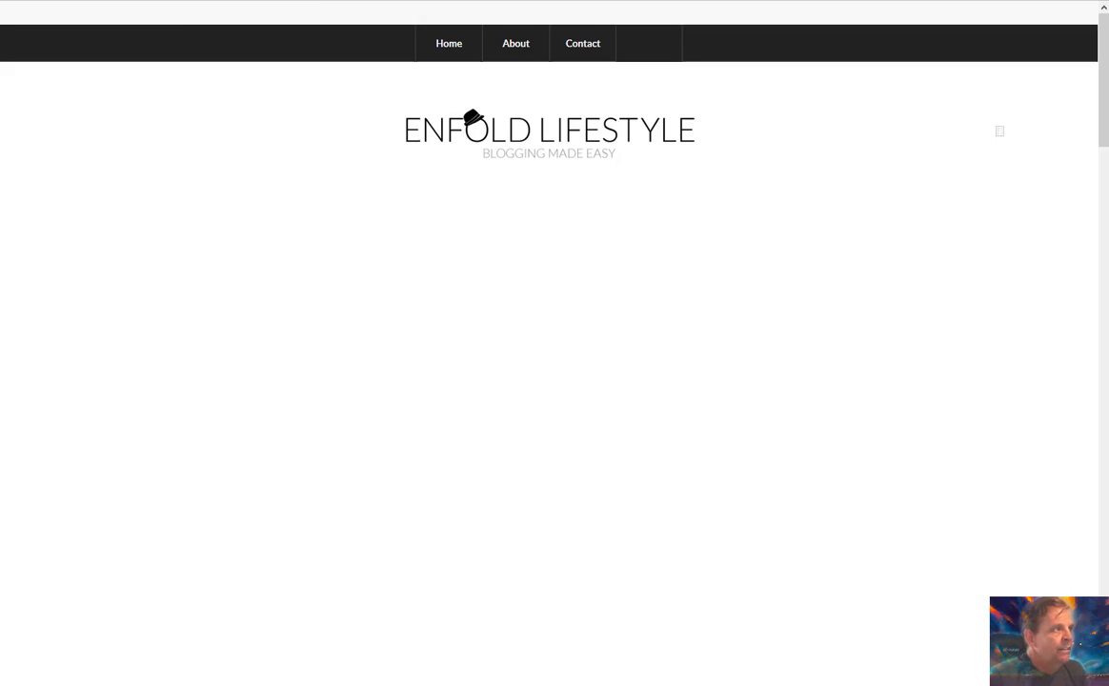
{"action": "scroll", "coordinate": [457, 200], "scroll_direction": "down", "scroll_amount": 6}
{"action": "scroll", "coordinate": [438, 385], "scroll_direction": "down", "scroll_amount": 6}
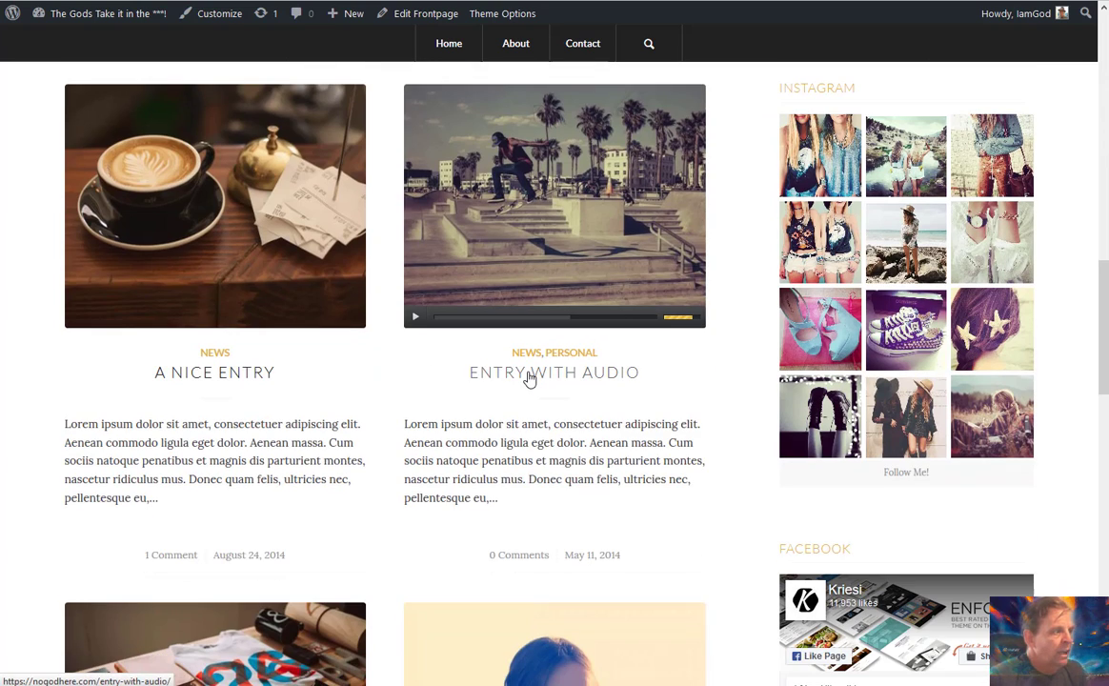
{"action": "left_click", "coordinate": [530, 377]}
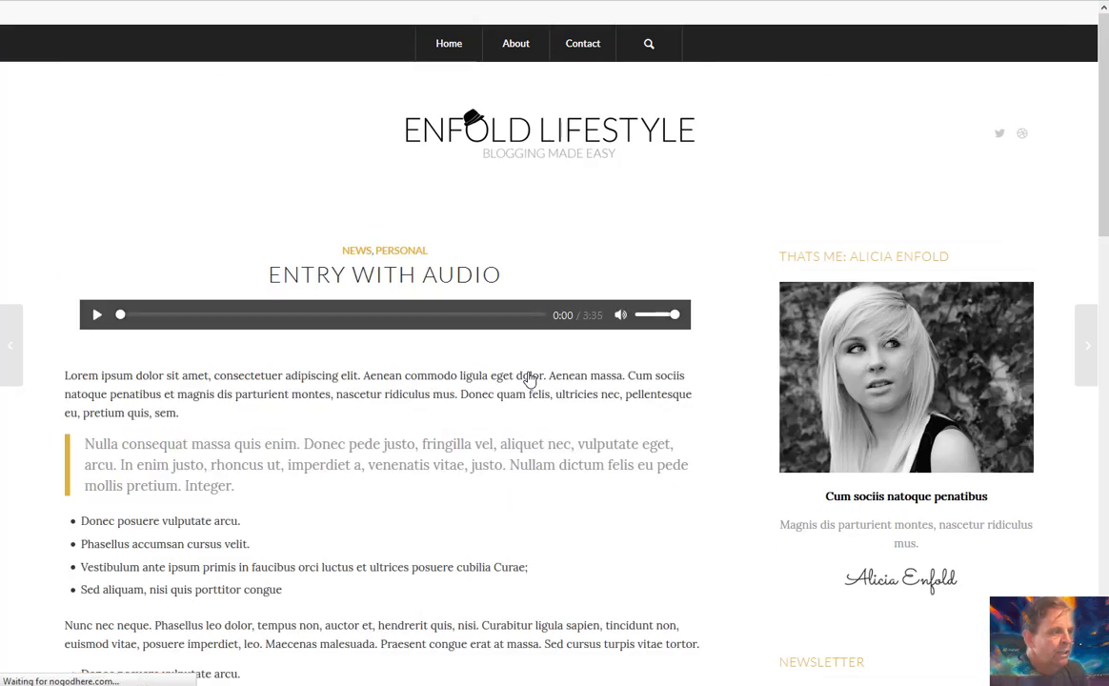
Examine the reply form of the "Entry with Audio" post and its subscription management link as a logged-in visitor
{"action": "scroll", "coordinate": [515, 381], "scroll_direction": "down", "scroll_amount": 5}
{"action": "scroll", "coordinate": [508, 377], "scroll_direction": "down", "scroll_amount": 10}
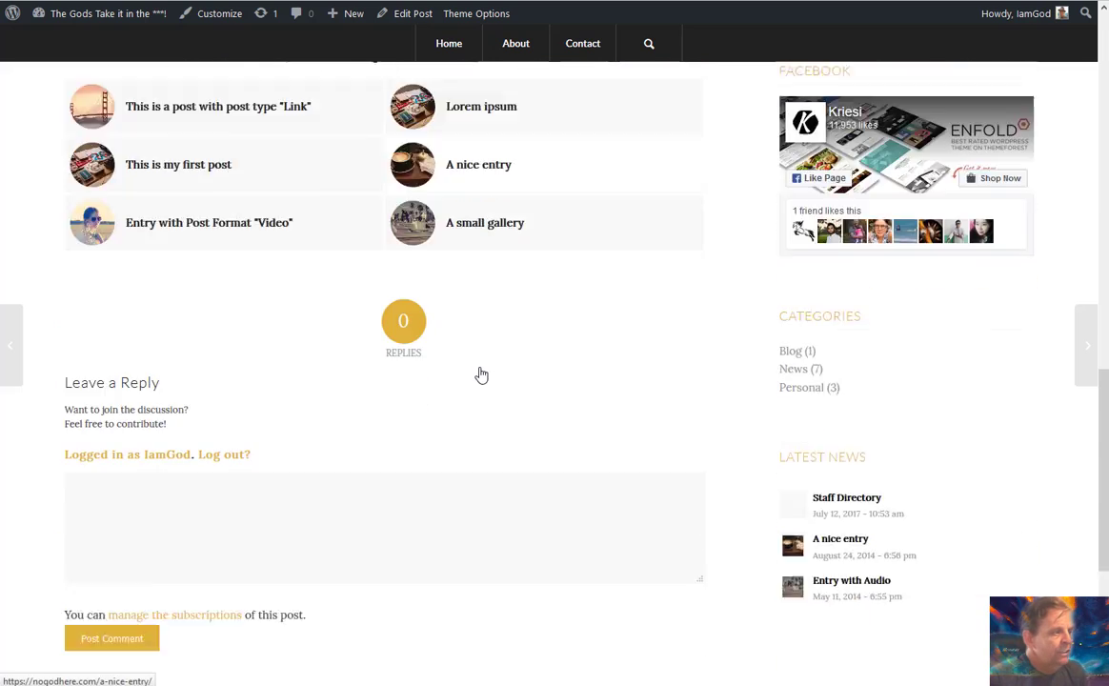
{"action": "scroll", "coordinate": [333, 323], "scroll_direction": "up", "scroll_amount": 1}
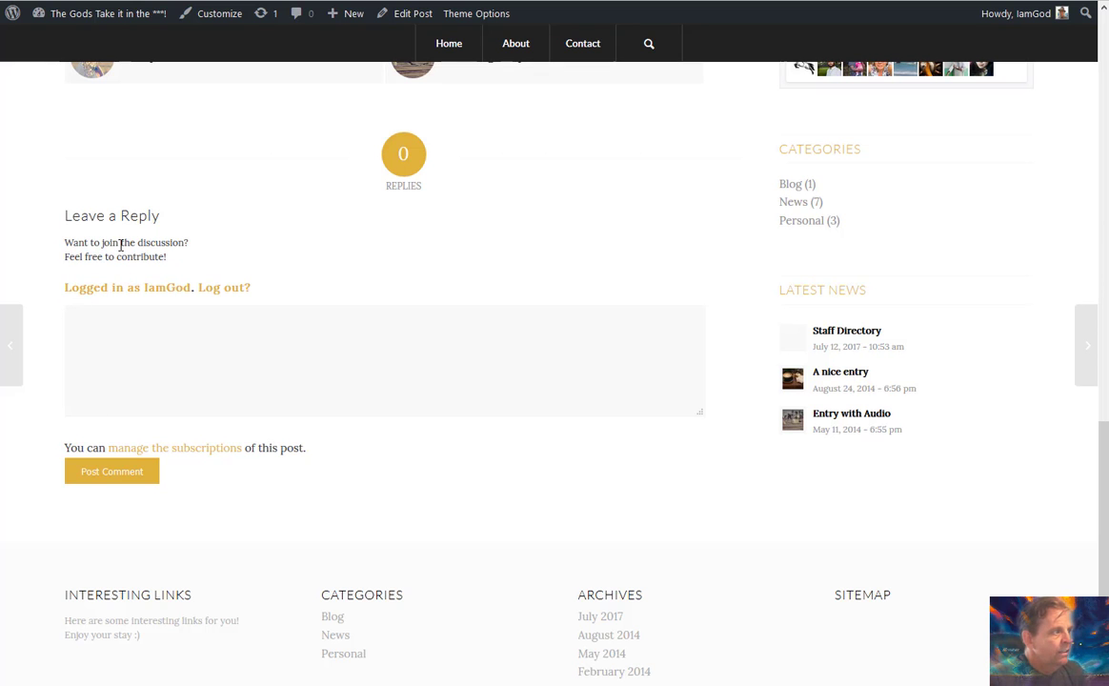
{"action": "scroll", "coordinate": [80, 272], "scroll_direction": "up", "scroll_amount": 1}
{"action": "scroll", "coordinate": [76, 286], "scroll_direction": "up", "scroll_amount": 1}
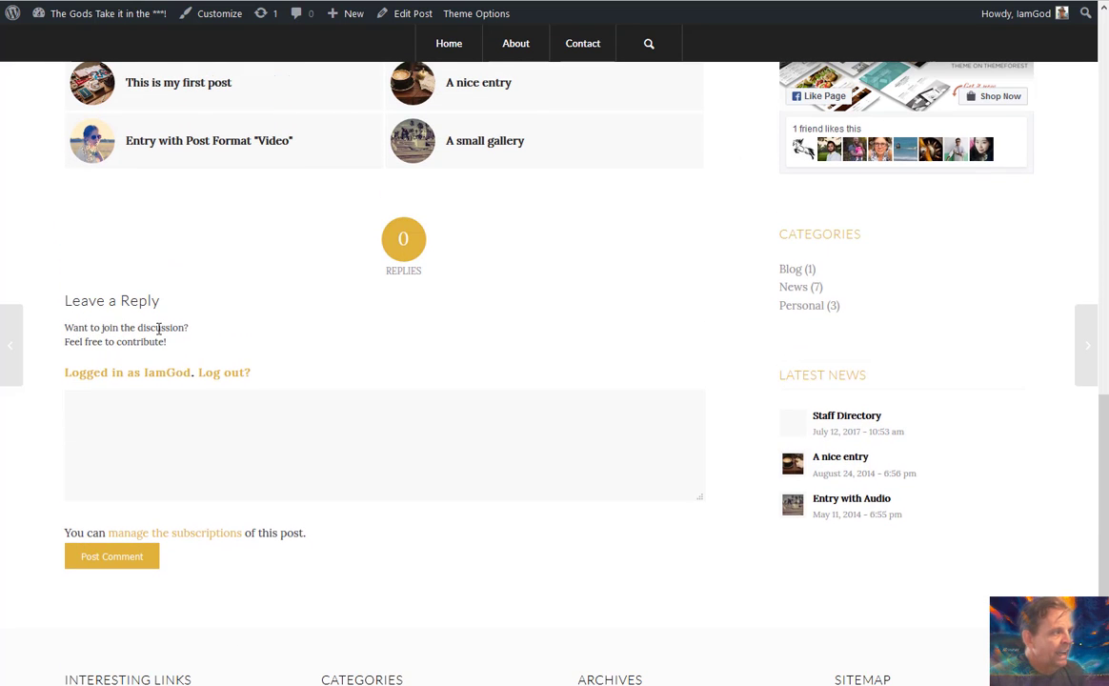
{"action": "scroll", "coordinate": [221, 358], "scroll_direction": "down", "scroll_amount": 2}
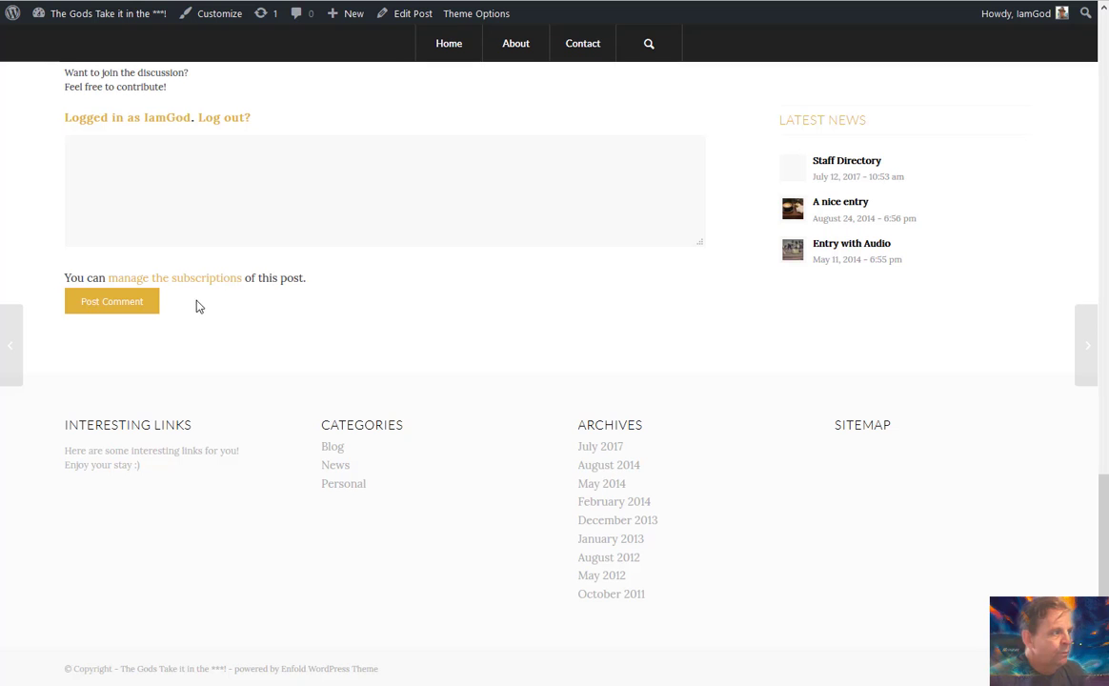
Switch to the logged-out browser window and examine the comment form's name, email and website fields and its follow-up notification checkbox
{"action": "key", "text": "alt+Tab"}
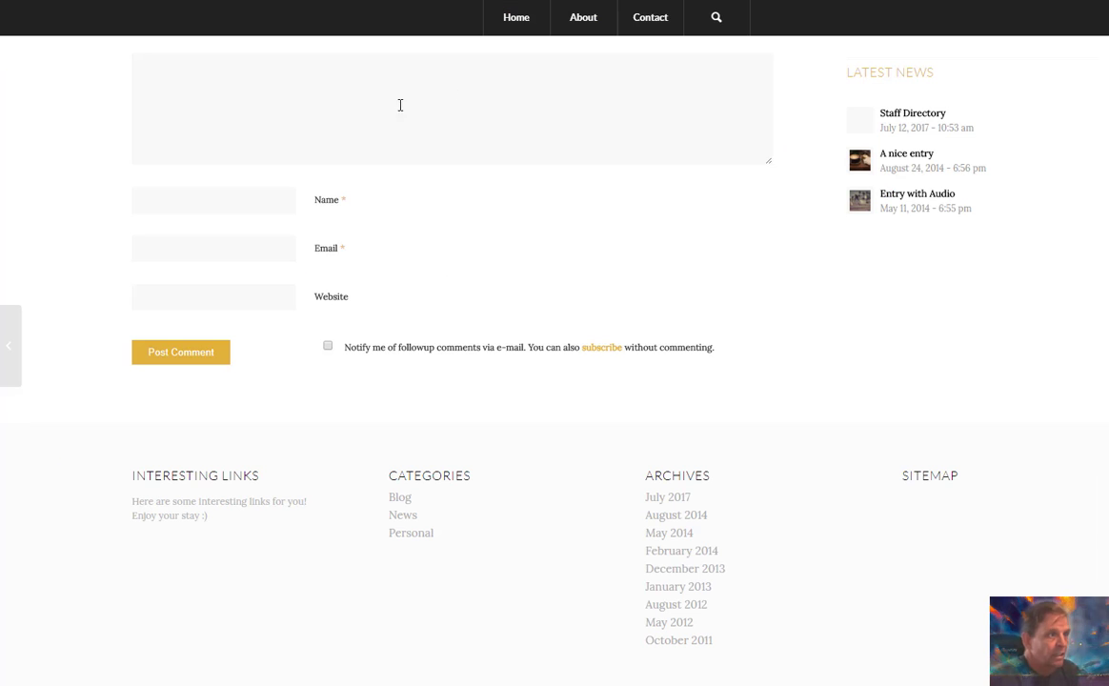
{"action": "scroll", "coordinate": [305, 158], "scroll_direction": "up", "scroll_amount": 1}
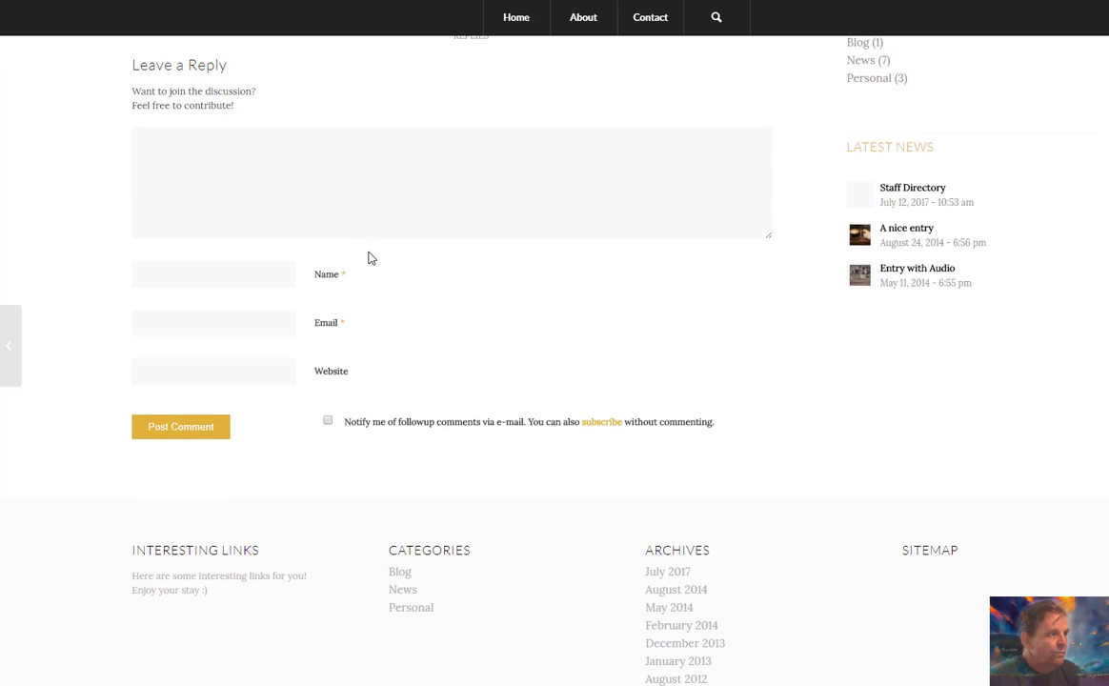
{"action": "left_click", "coordinate": [238, 276]}
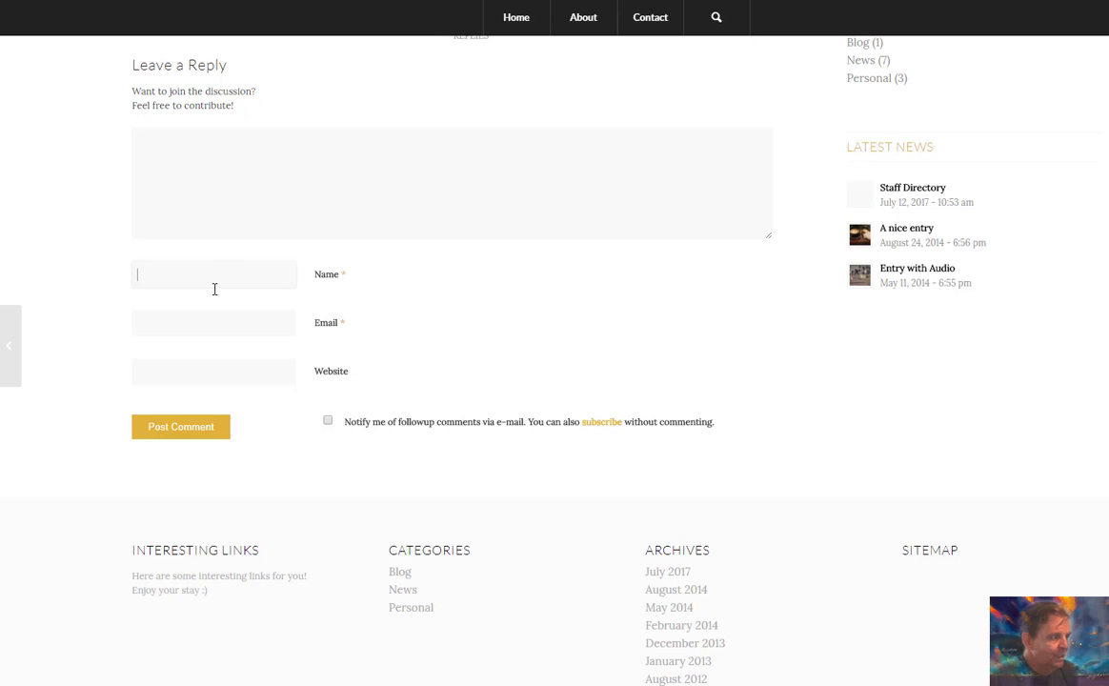
{"action": "key", "text": "Tab"}
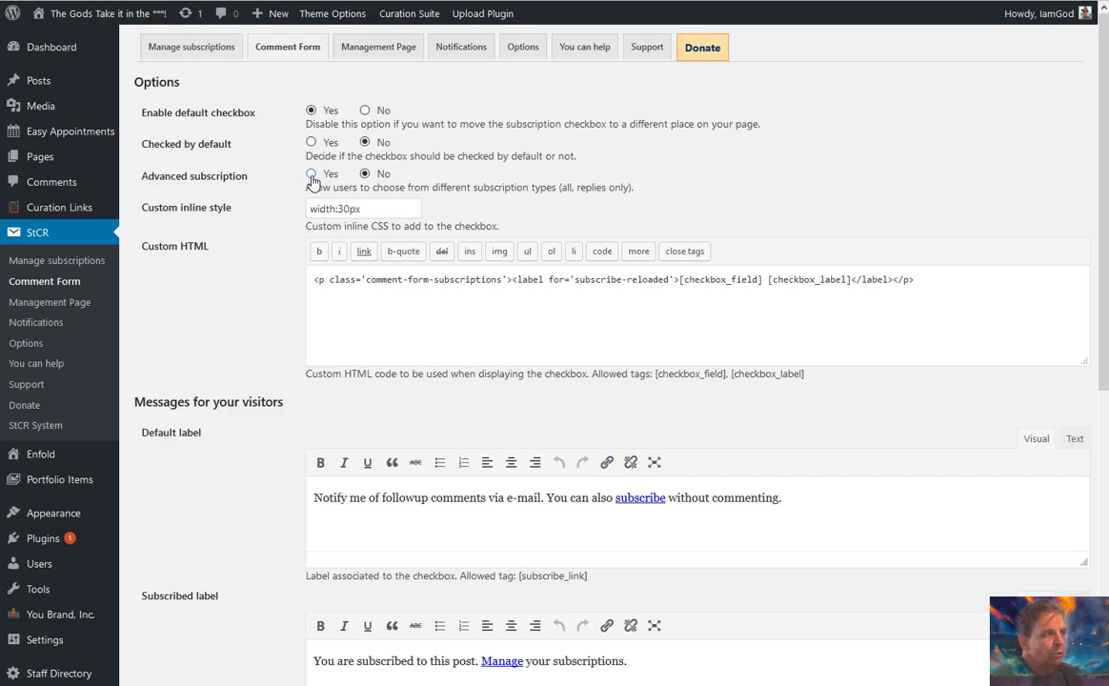
Set Advanced subscription to Yes in the Comment Form options
{"action": "left_click", "coordinate": [312, 174]}
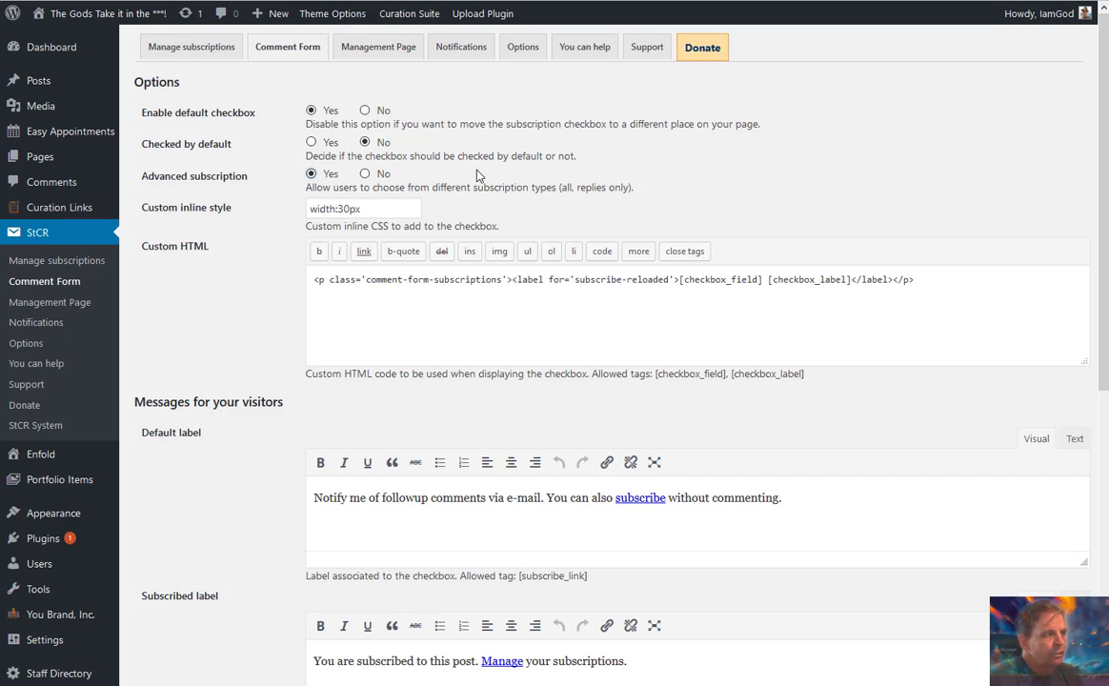
{"action": "scroll", "coordinate": [473, 179], "scroll_direction": "down", "scroll_amount": 2}
{"action": "scroll", "coordinate": [462, 180], "scroll_direction": "up", "scroll_amount": 2}
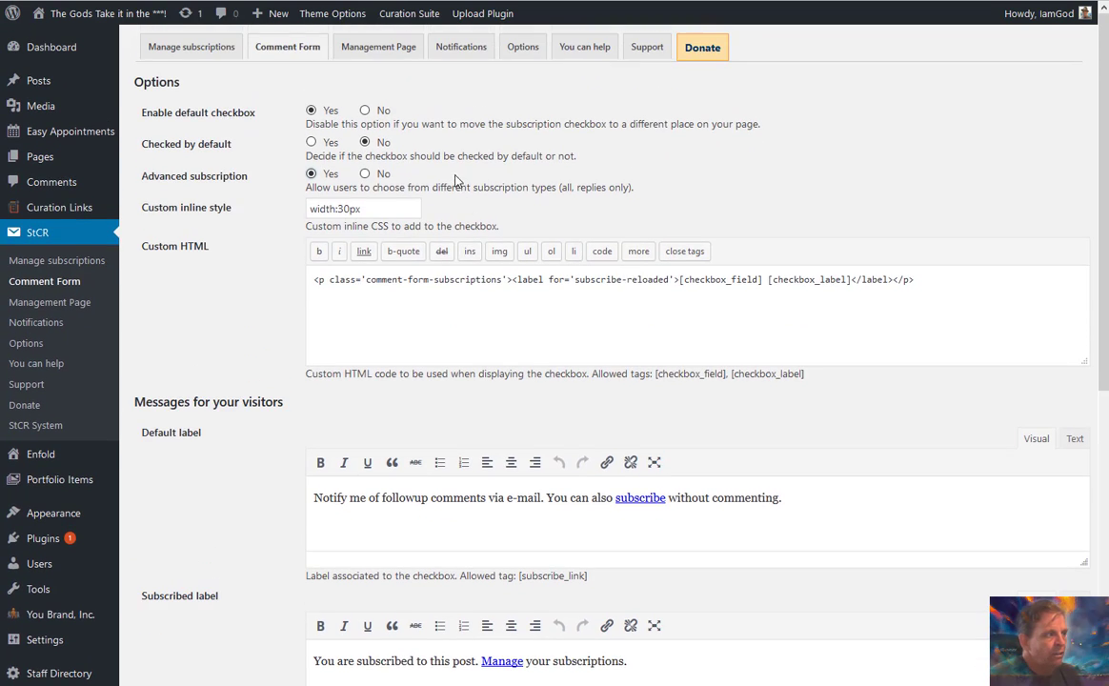
Save the Comment Form settings with Advanced subscription turned on
{"action": "scroll", "coordinate": [435, 184], "scroll_direction": "down", "scroll_amount": 2}
{"action": "scroll", "coordinate": [376, 228], "scroll_direction": "up", "scroll_amount": 2}
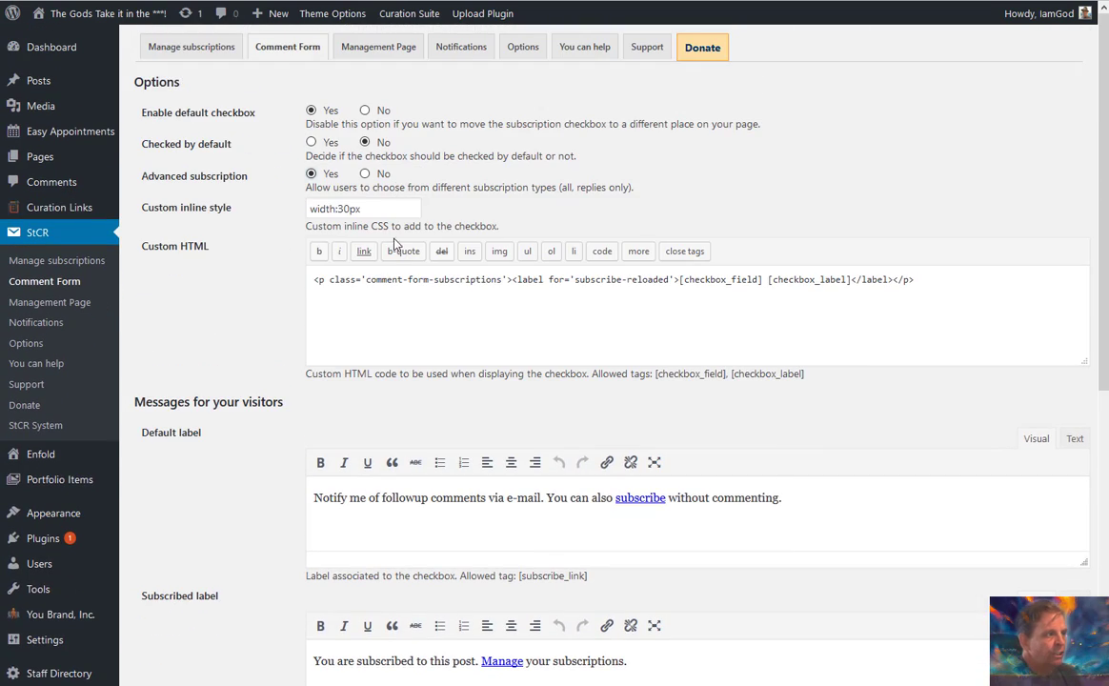
{"action": "scroll", "coordinate": [382, 377], "scroll_direction": "down", "scroll_amount": 4}
{"action": "scroll", "coordinate": [380, 377], "scroll_direction": "down", "scroll_amount": 3}
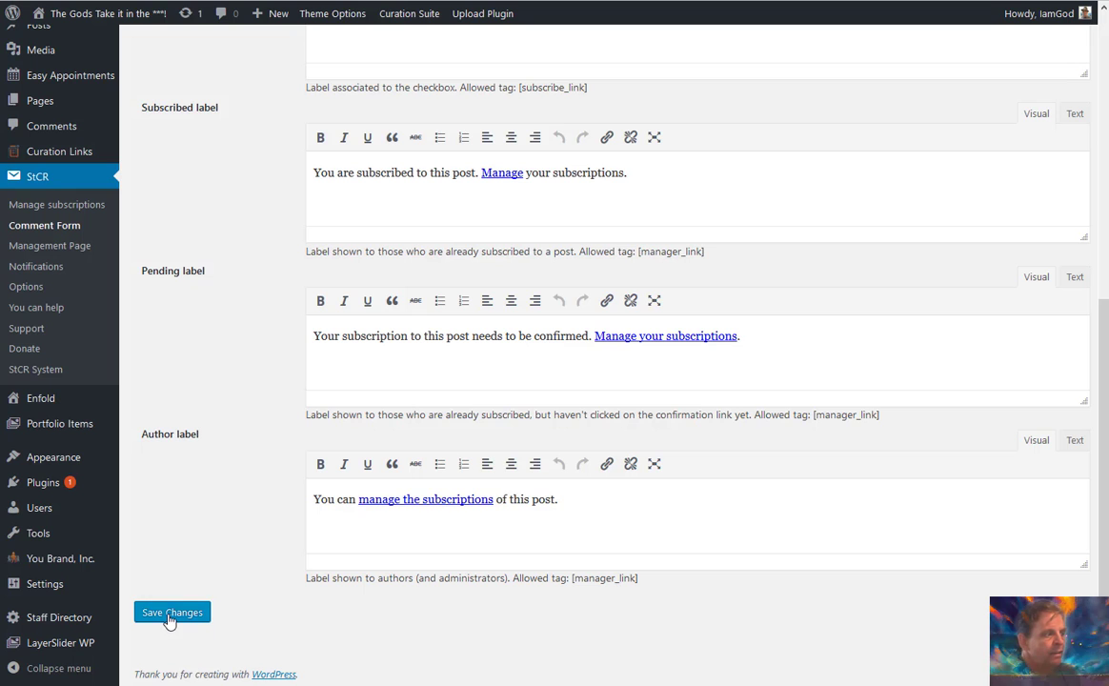
{"action": "left_click", "coordinate": [170, 614]}
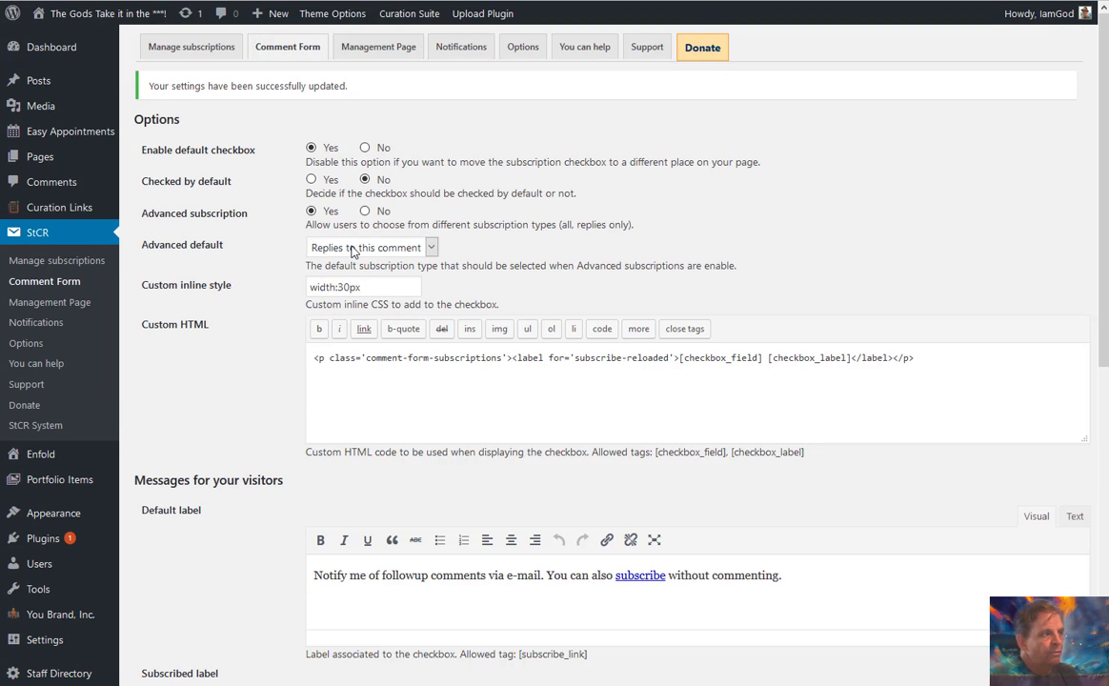
Set the Advanced default subscription type to All new comments
{"action": "left_click", "coordinate": [353, 250]}
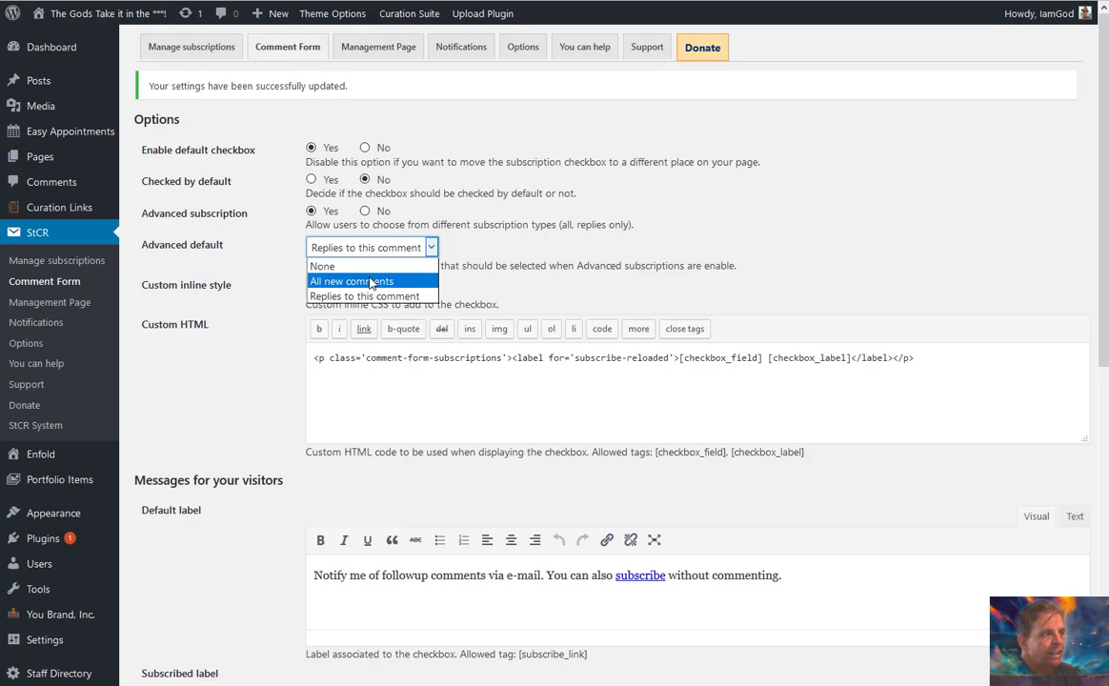
{"action": "left_click", "coordinate": [371, 282]}
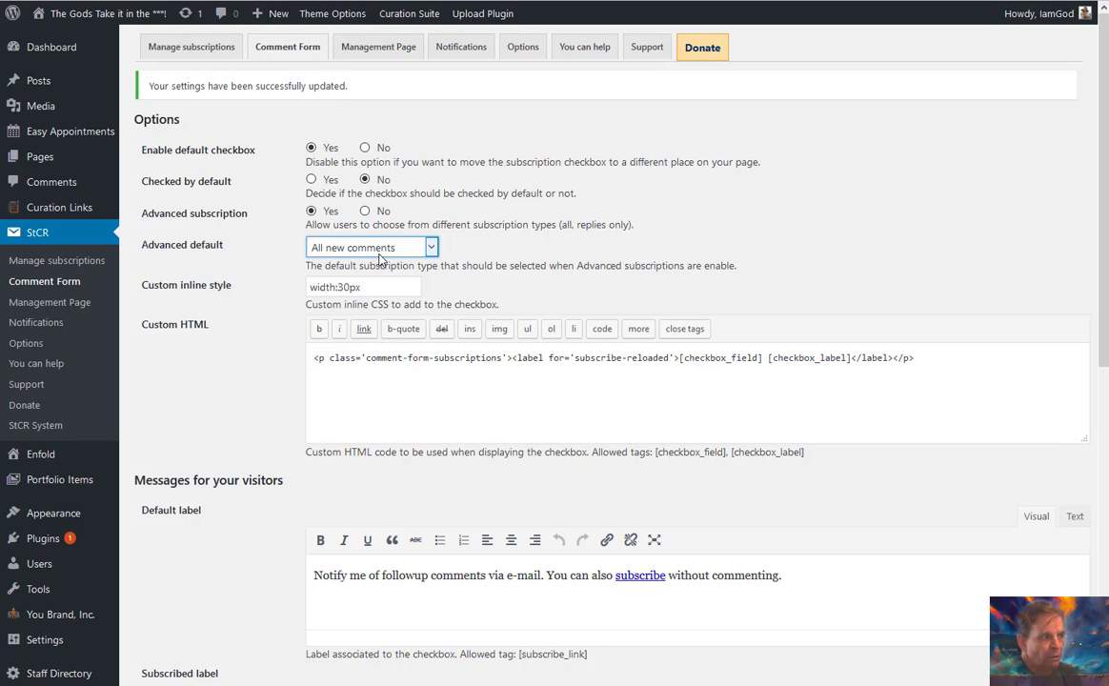
{"action": "left_click", "coordinate": [377, 249]}
{"action": "left_click", "coordinate": [367, 263]}
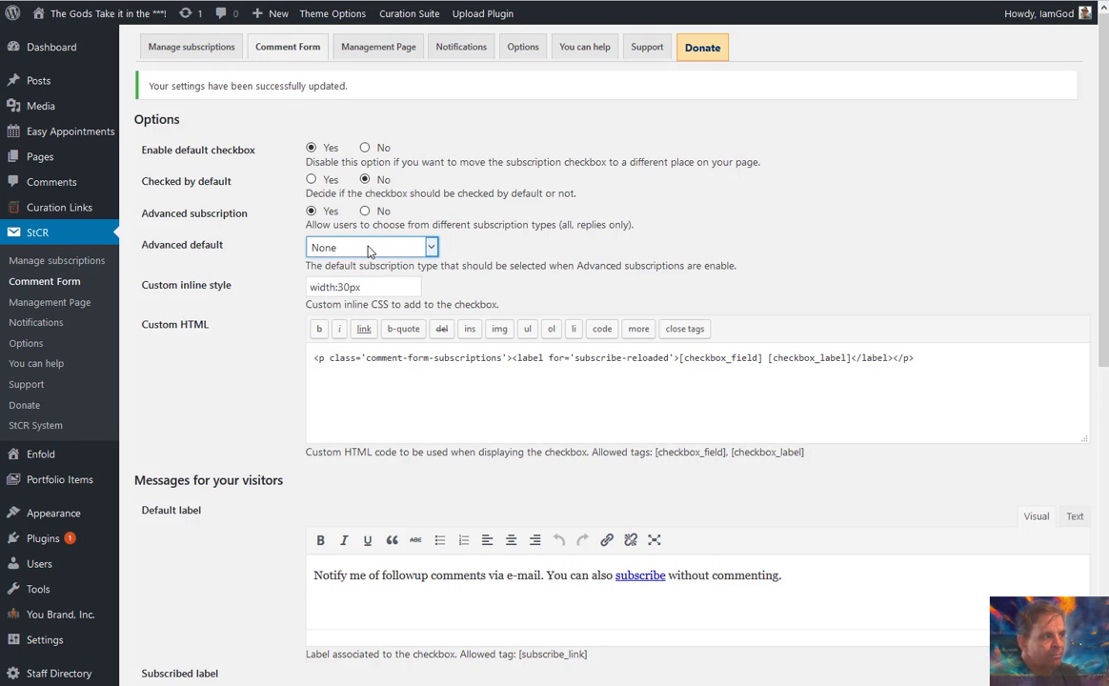
{"action": "left_click", "coordinate": [370, 250]}
{"action": "left_click", "coordinate": [370, 281]}
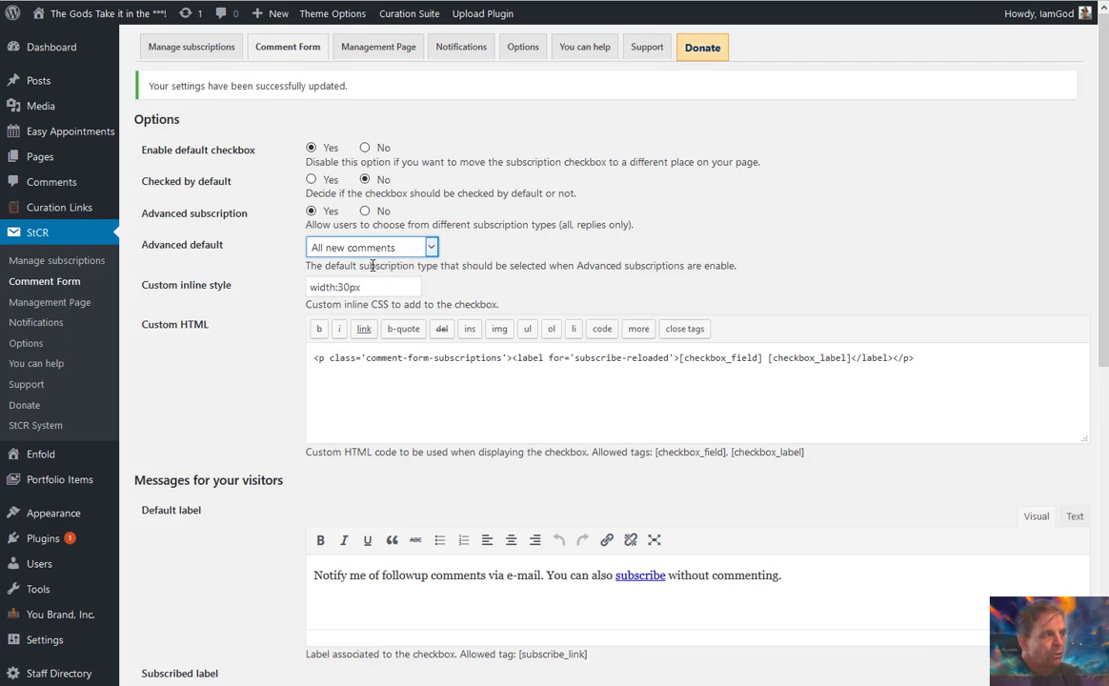
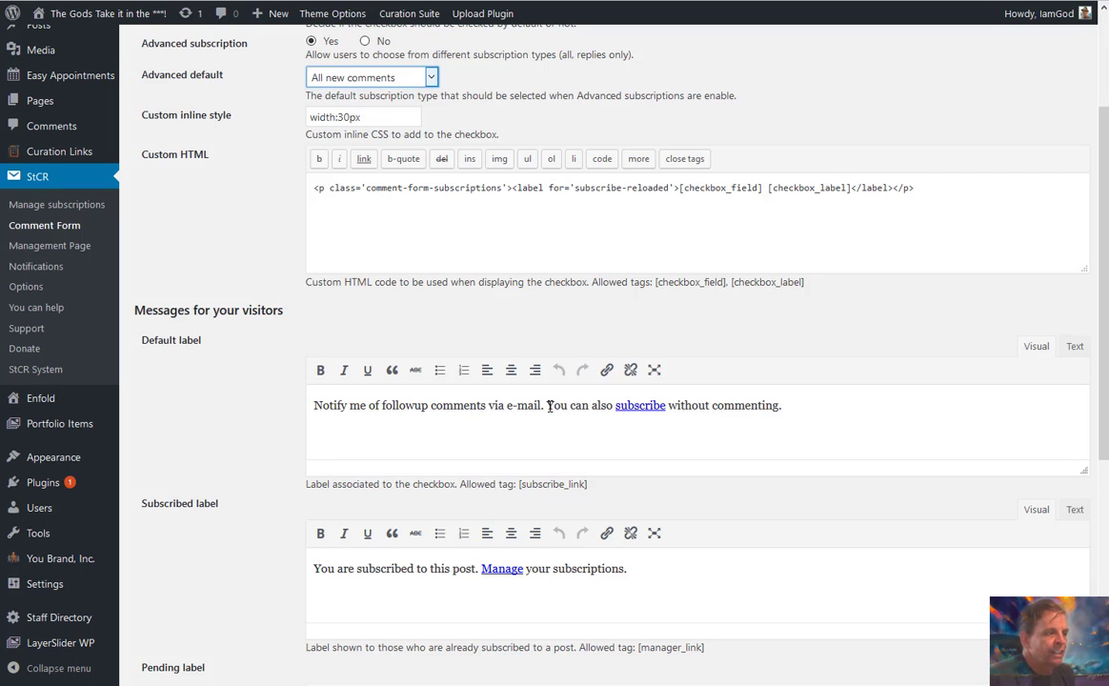
Add the words "Click here" to the end of the Default label message, before the final period
{"action": "left_click", "coordinate": [548, 406]}
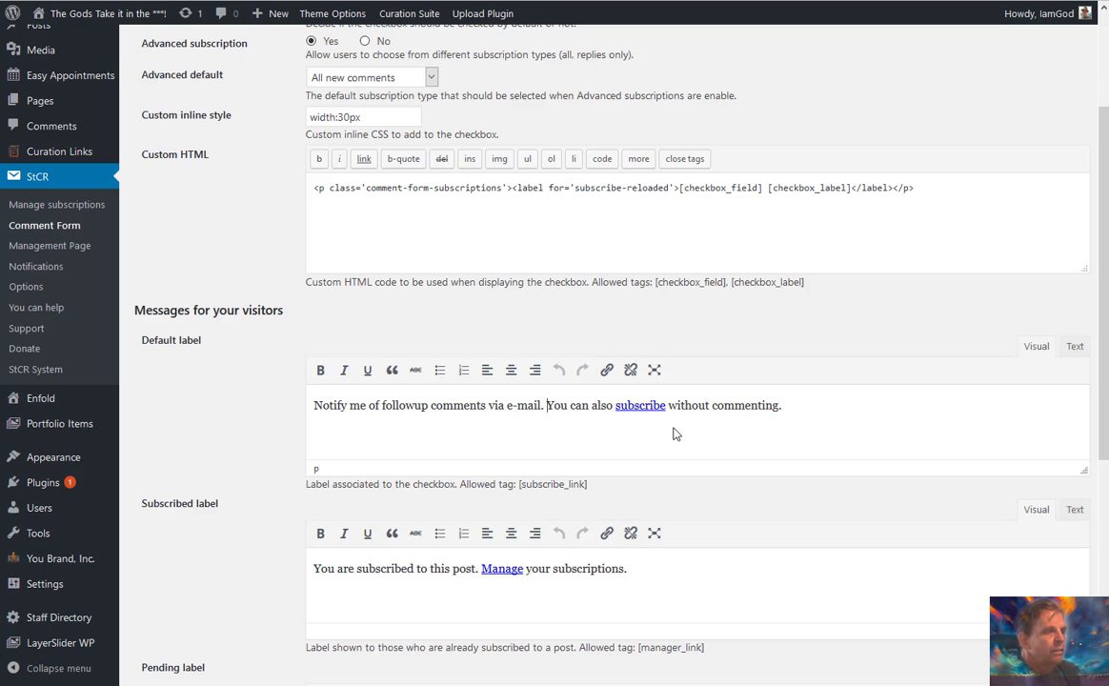
{"action": "left_click", "coordinate": [783, 406]}
{"action": "type", "text": "C"}
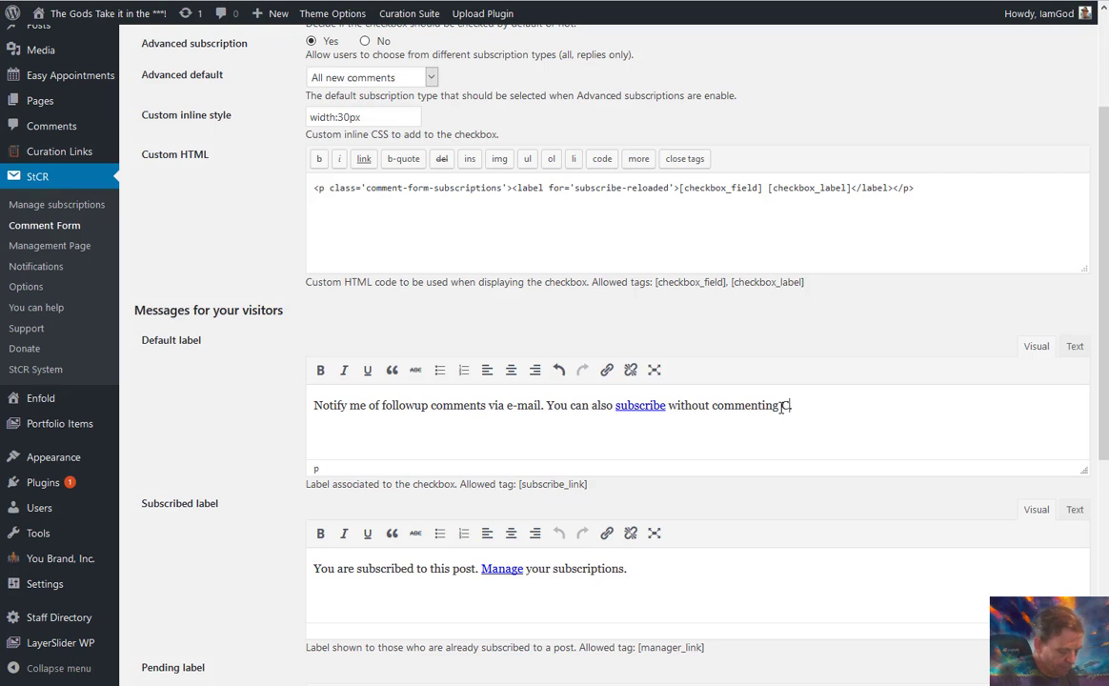
{"action": "type", "text": "lick here."}
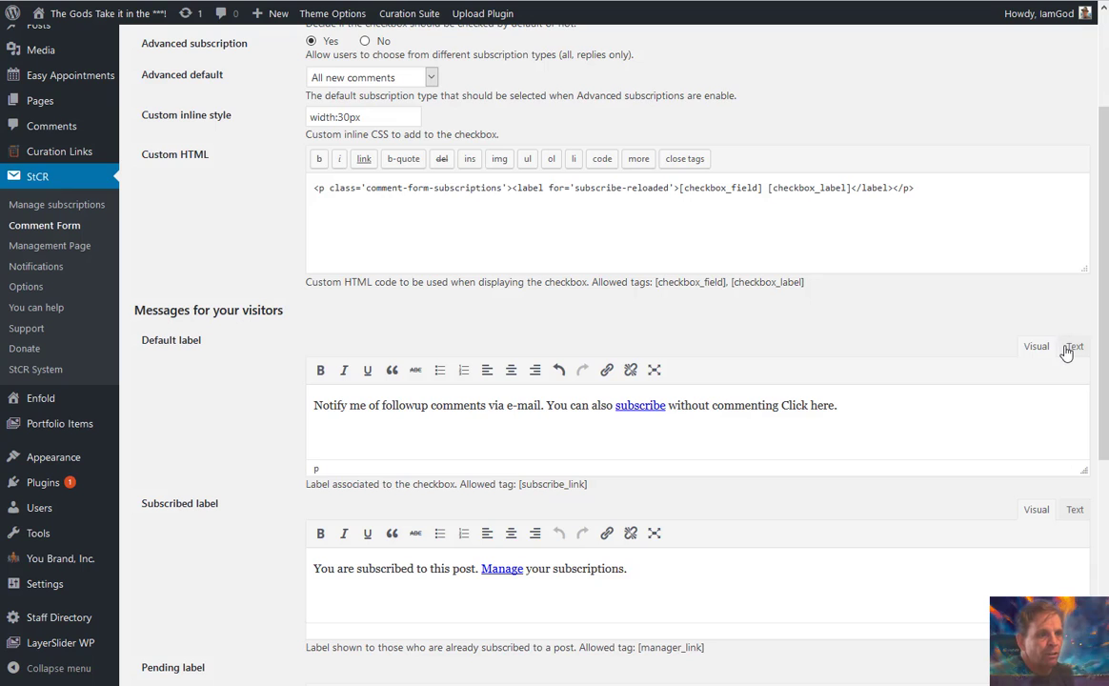
Copy the [subscribe_link] target from the "subscribe" link and apply it as a link on "Click here" in the Default label
{"action": "left_click", "coordinate": [645, 405]}
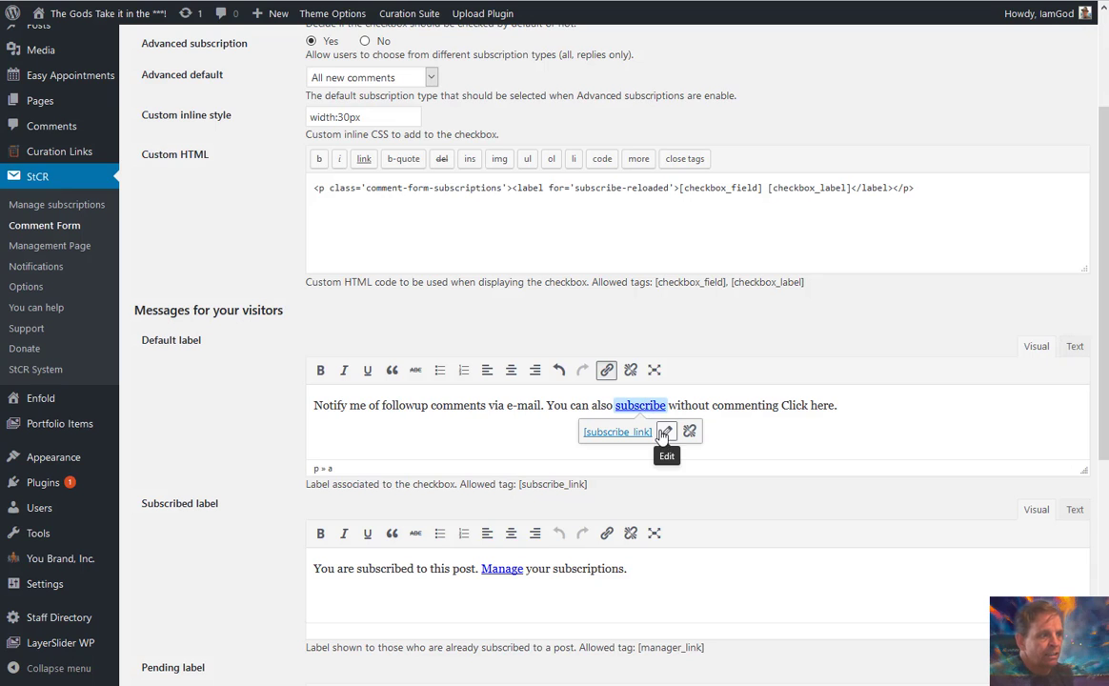
{"action": "left_click", "coordinate": [667, 433]}
{"action": "key", "text": "ctrl+c"}
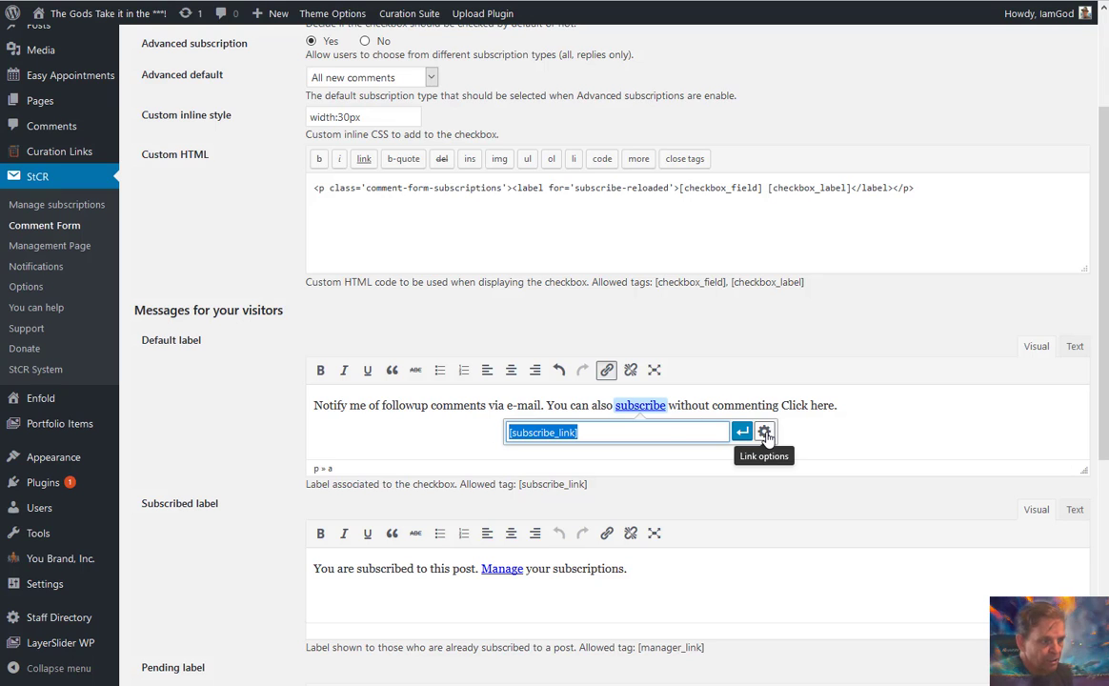
{"action": "left_click", "coordinate": [794, 405]}
{"action": "left_click_drag", "start_coordinate": [783, 405], "coordinate": [836, 406]}
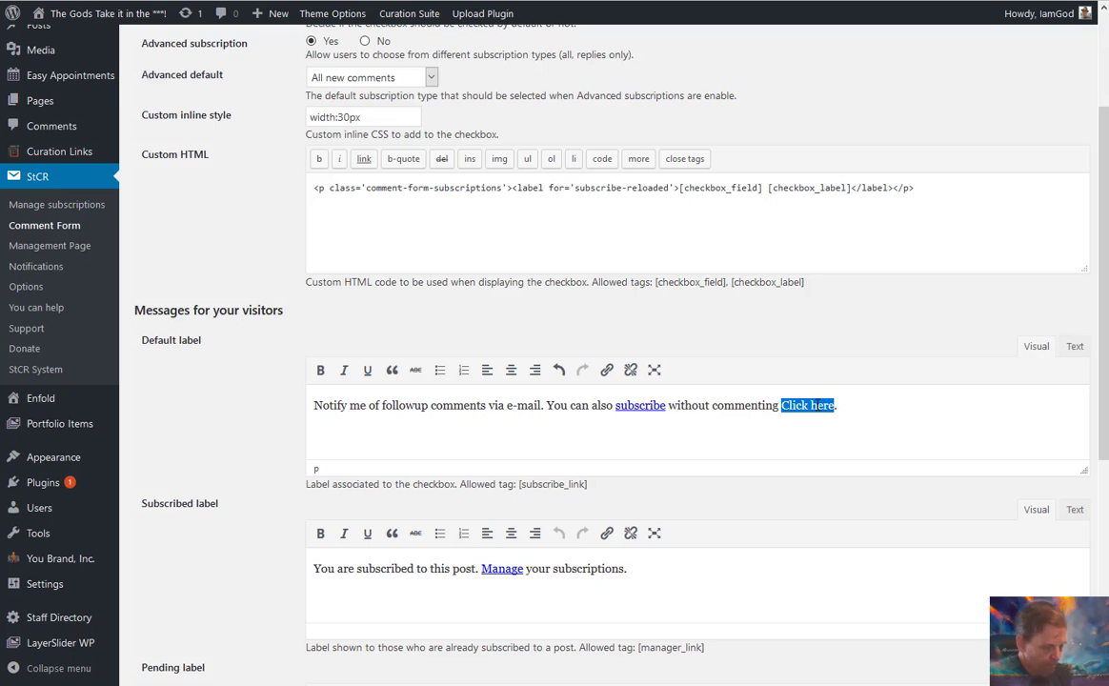
{"action": "left_click", "coordinate": [607, 369]}
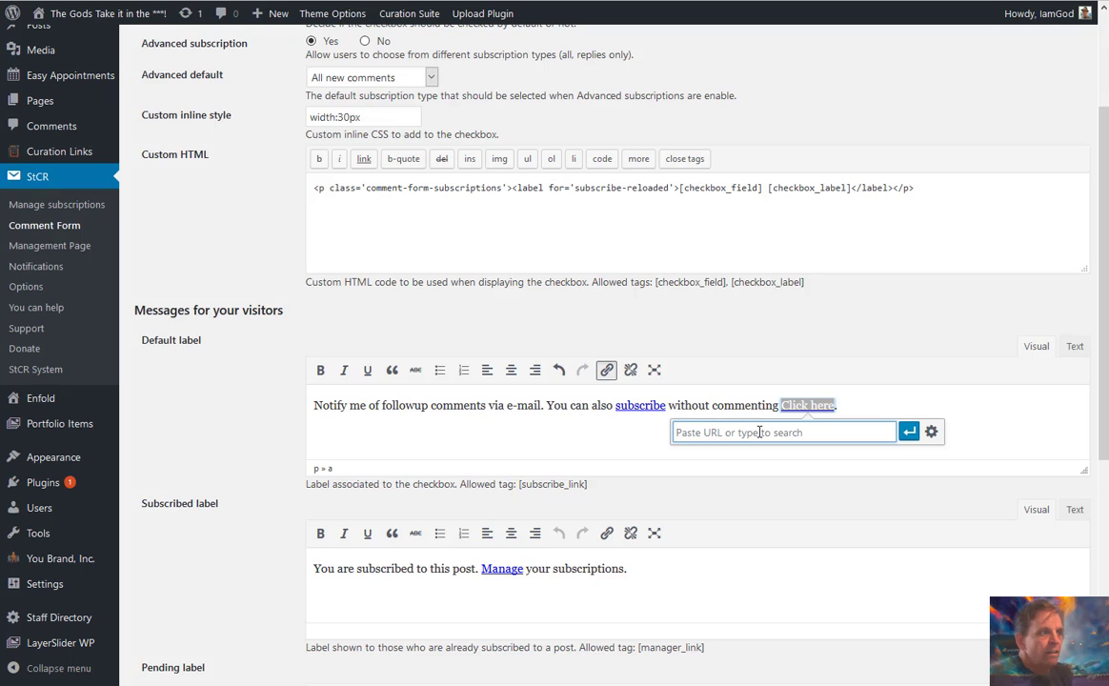
{"action": "key", "text": "ctrl+v"}
{"action": "left_click", "coordinate": [909, 432]}
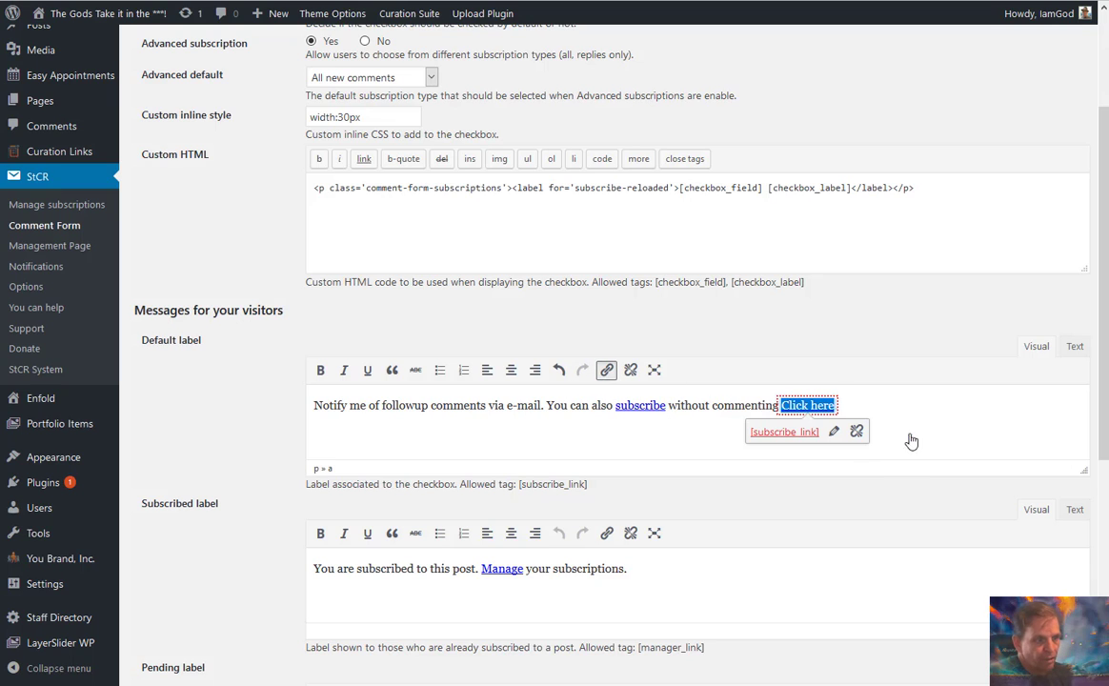
{"action": "left_click", "coordinate": [996, 401]}
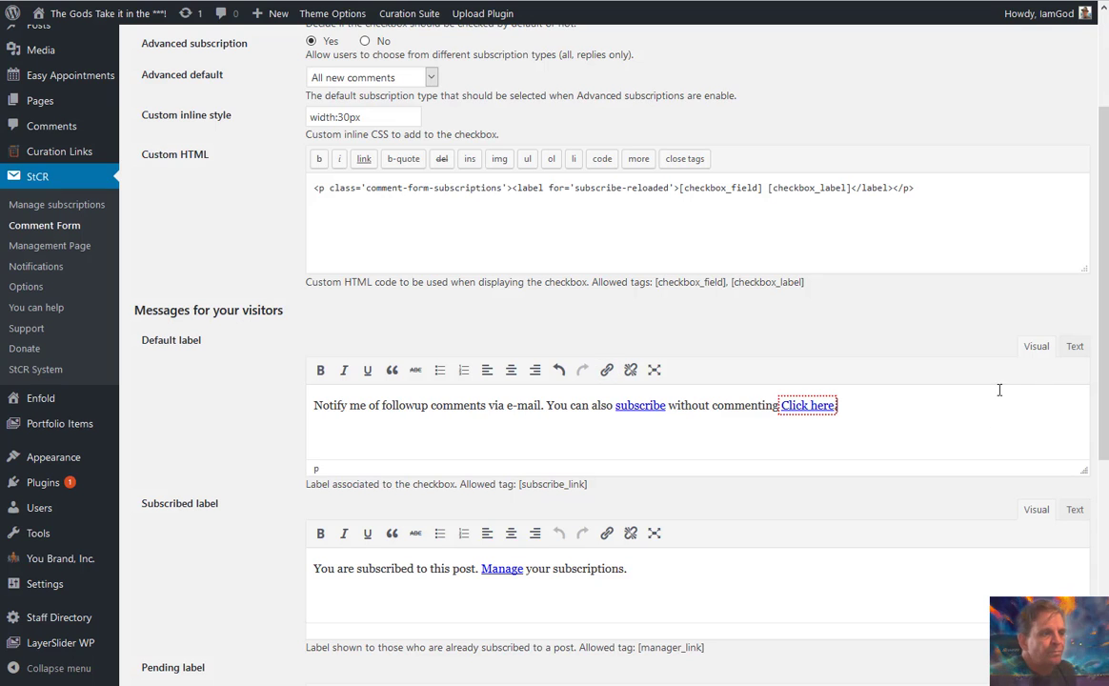
{"action": "left_click", "coordinate": [1075, 346]}
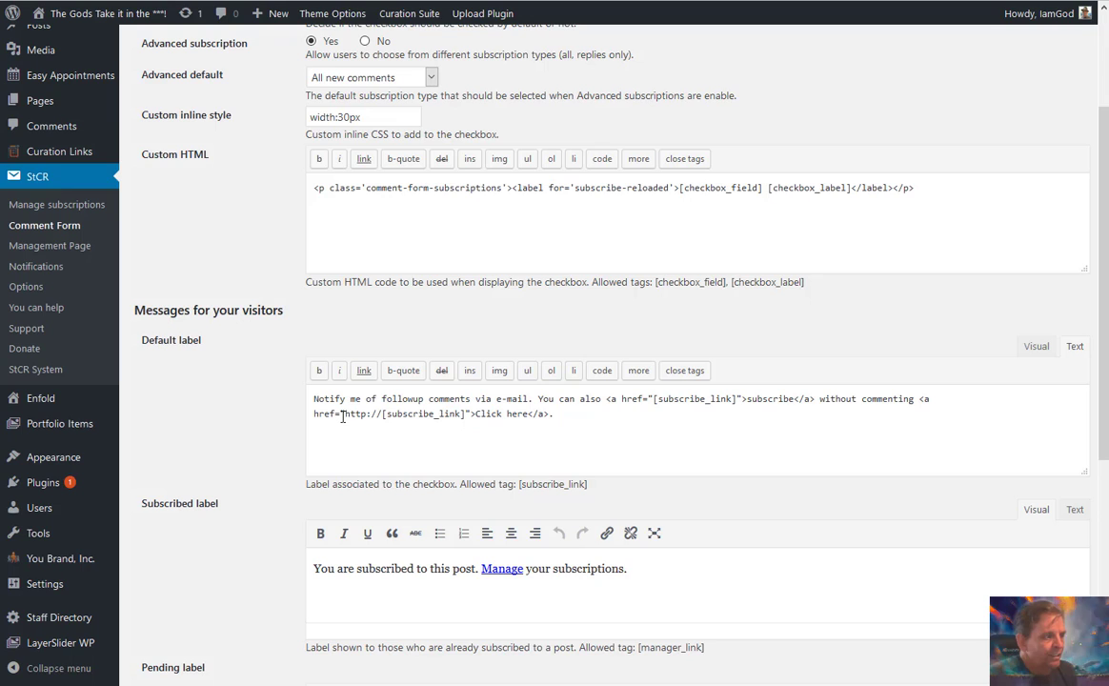
{"action": "left_click_drag", "start_coordinate": [344, 416], "coordinate": [383, 414]}
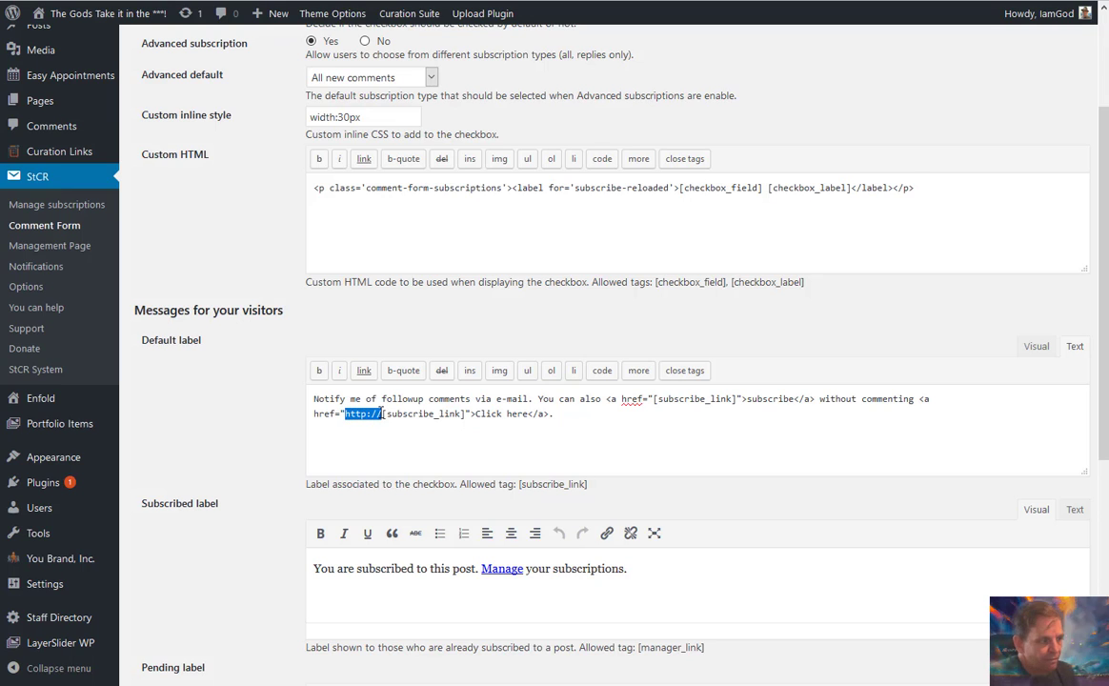
{"action": "key", "text": "BackSpace"}
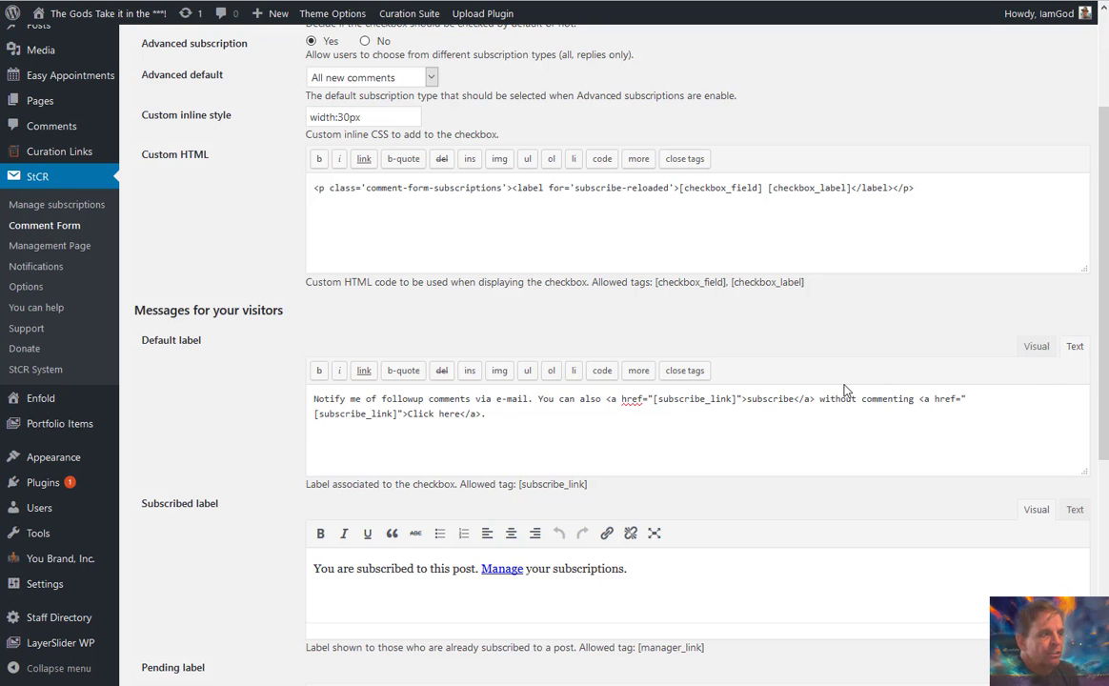
Review the subscribed, pending and author labels against the live post, and save the Comment Form settings
{"action": "scroll", "coordinate": [820, 377], "scroll_direction": "down", "scroll_amount": 1}
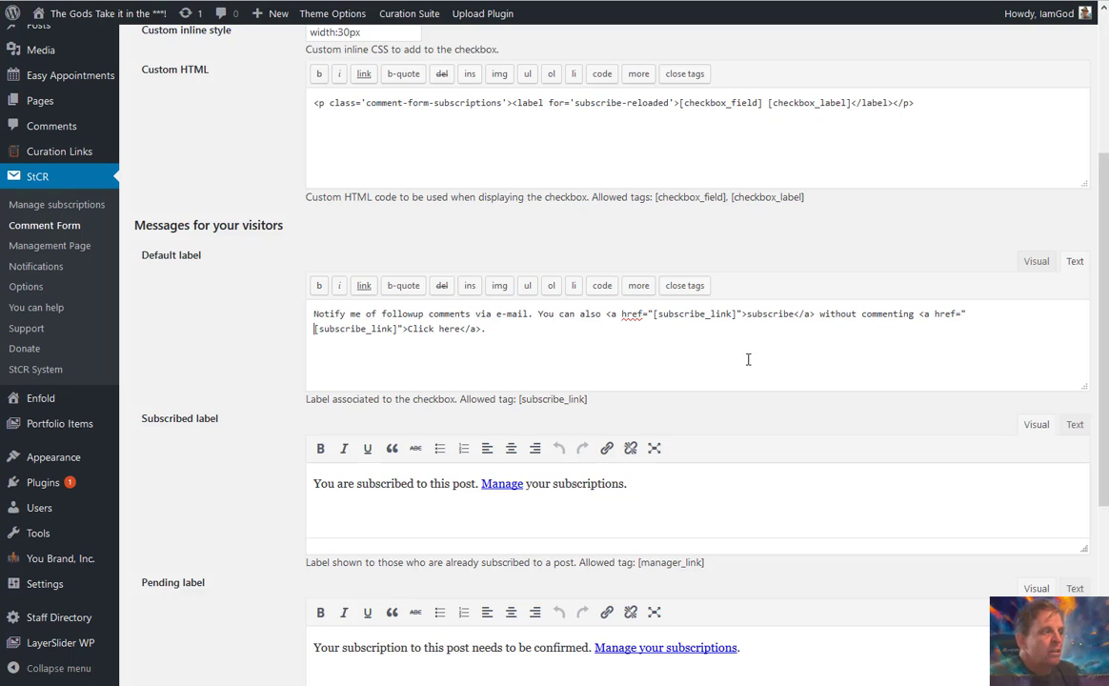
{"action": "scroll", "coordinate": [748, 359], "scroll_direction": "down", "scroll_amount": 2}
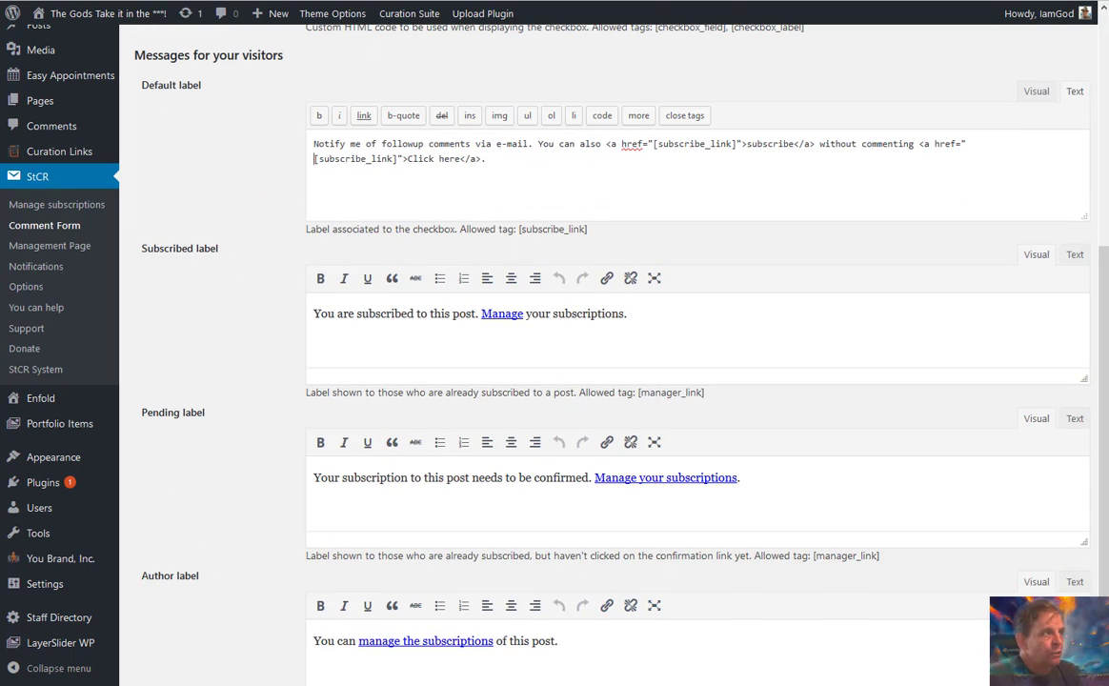
{"action": "key", "text": "ctrl+Tab"}
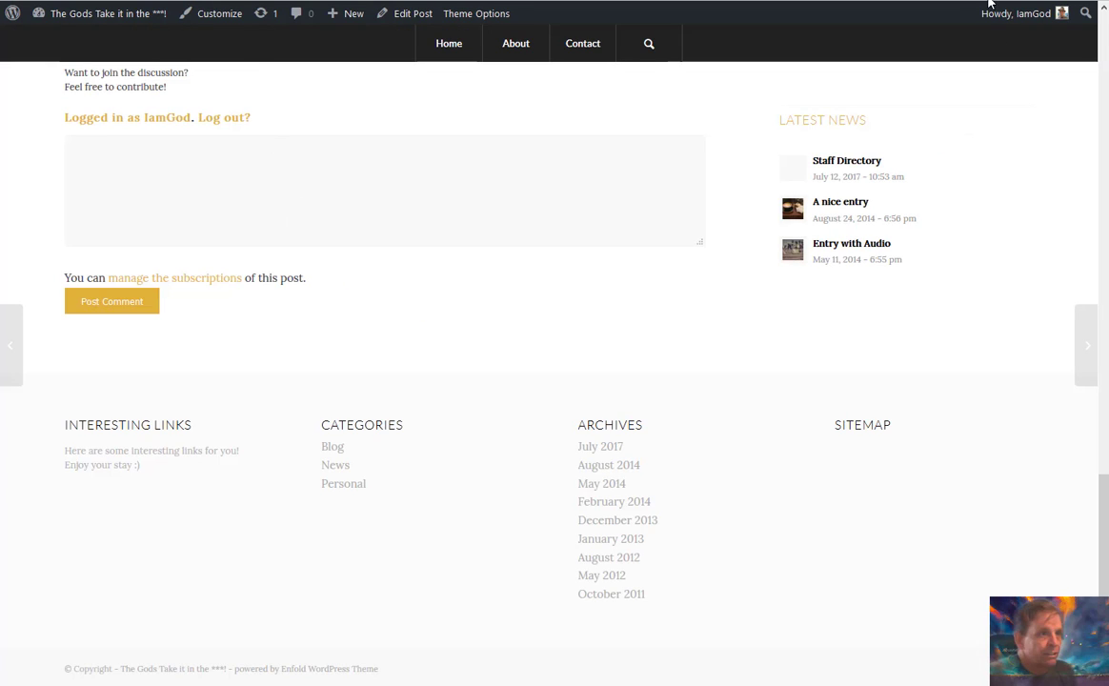
{"action": "key", "text": "ctrl+Tab"}
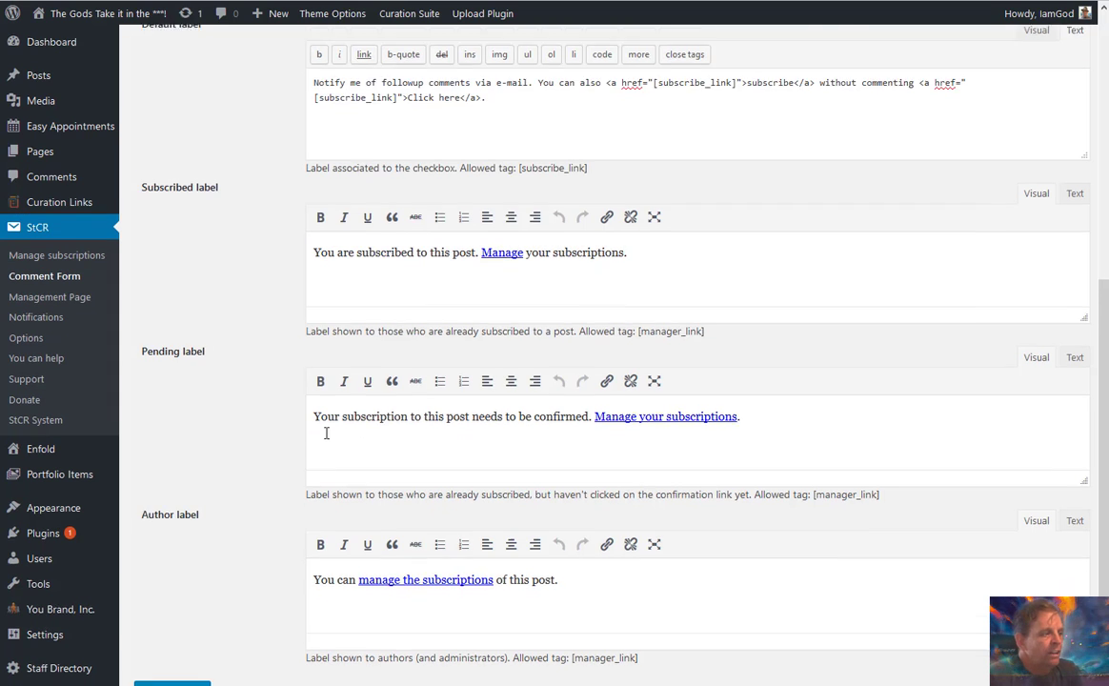
{"action": "scroll", "coordinate": [326, 432], "scroll_direction": "down", "scroll_amount": 2}
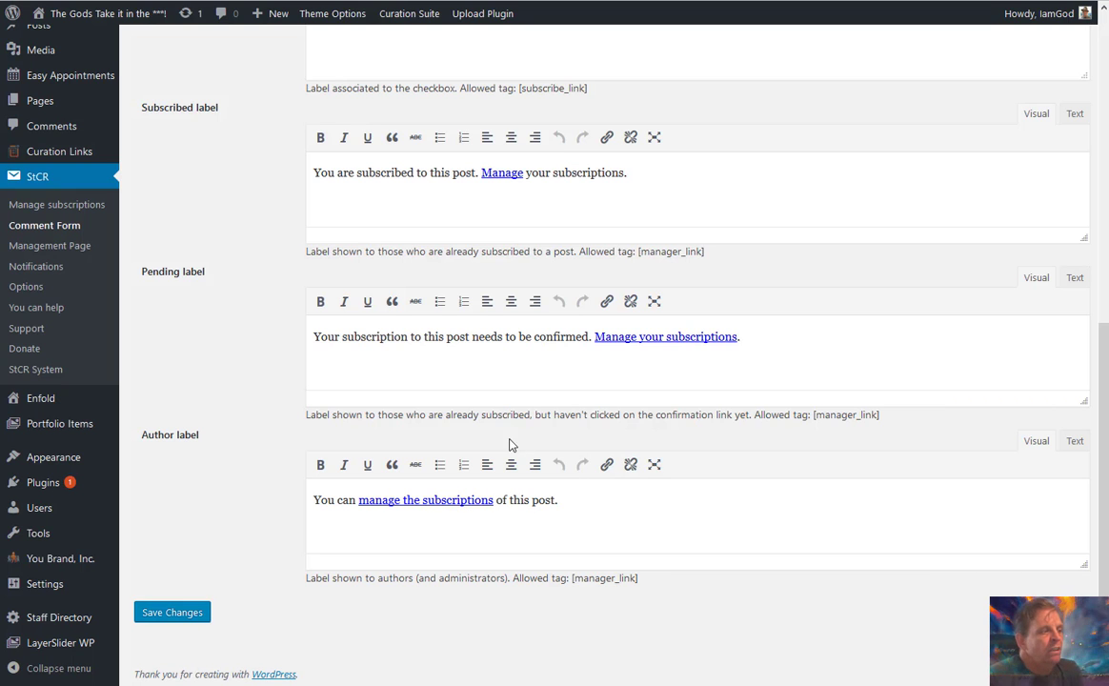
{"action": "left_click", "coordinate": [188, 614]}
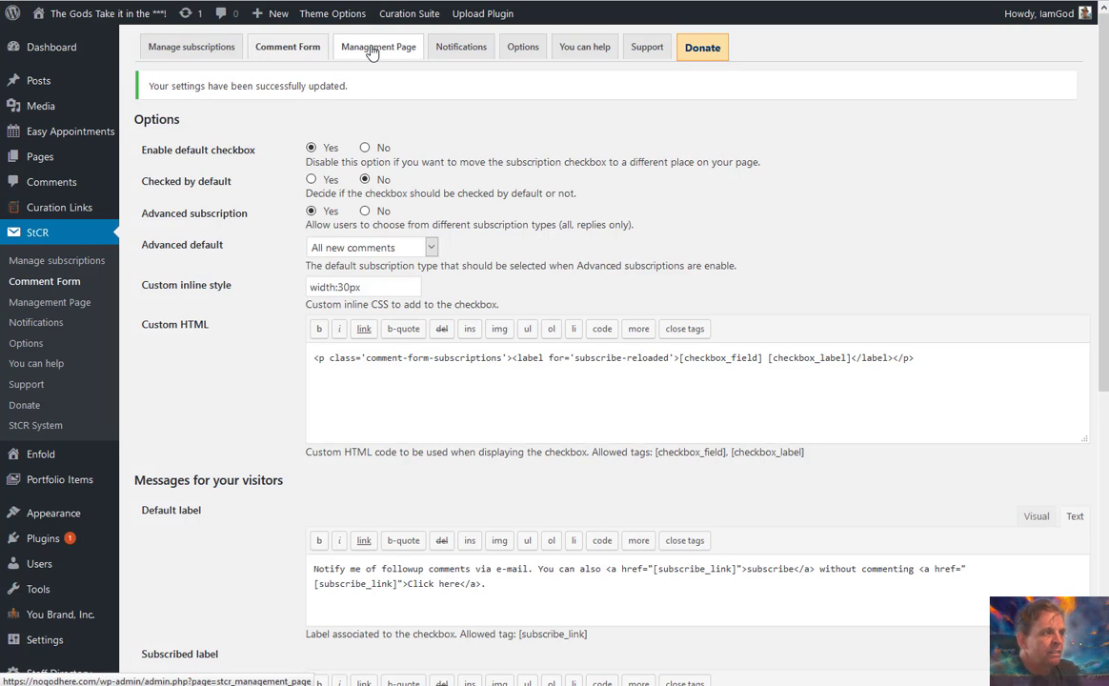
Open the plugin's Management Page settings and set Virtual Management Page to Enabled
{"action": "left_click", "coordinate": [372, 52]}
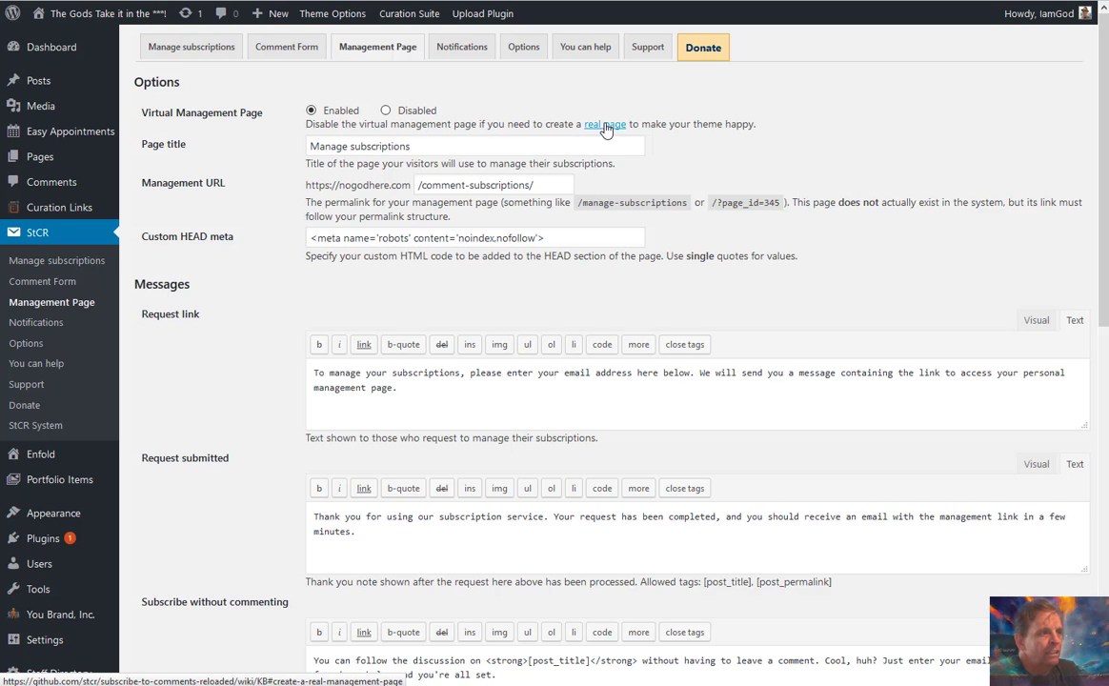
{"action": "left_click", "coordinate": [386, 112]}
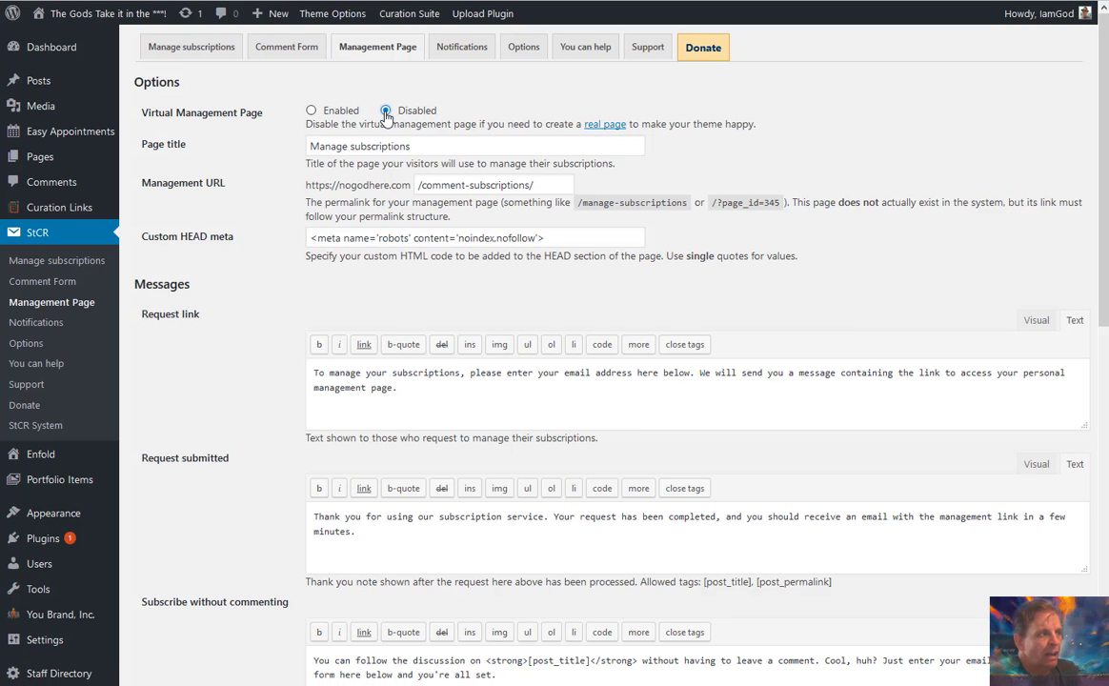
{"action": "left_click", "coordinate": [311, 112]}
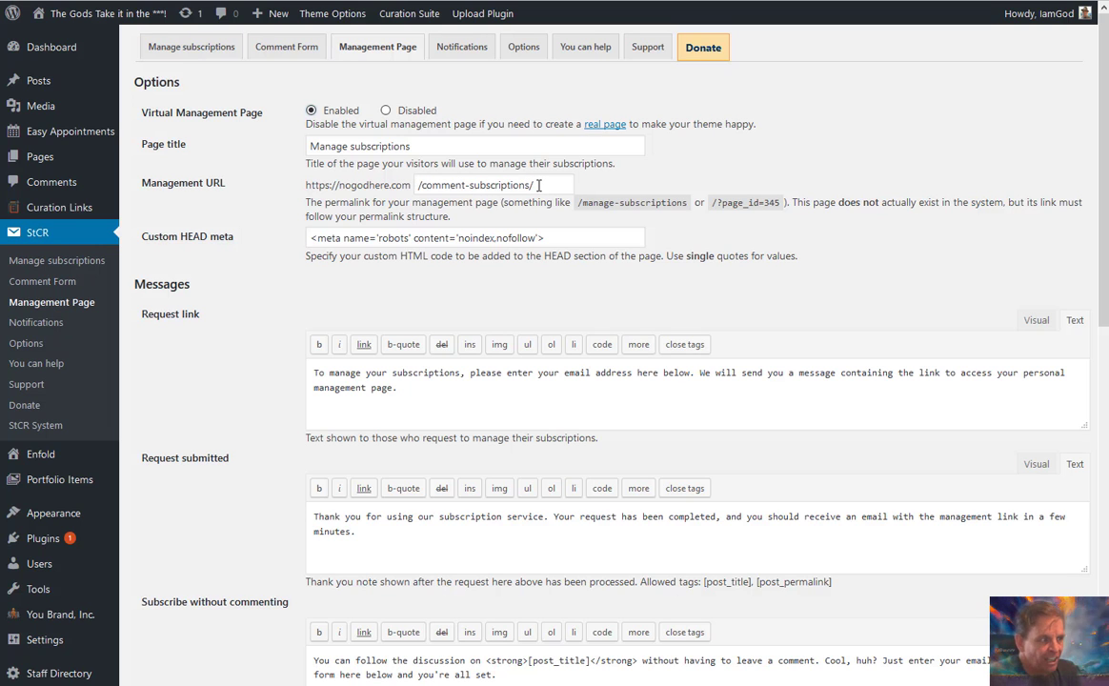
Review the Management Page options and the Request link, Request submitted and Subscribe without commenting messages
{"action": "scroll", "coordinate": [428, 138], "scroll_direction": "down", "scroll_amount": 1}
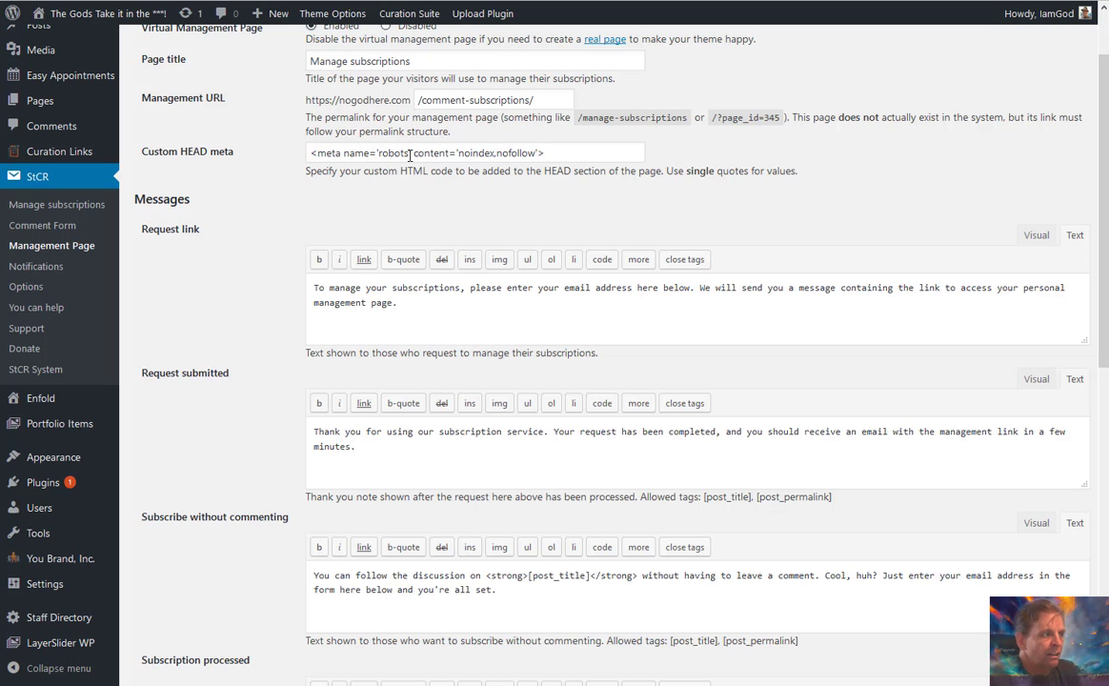
{"action": "scroll", "coordinate": [309, 166], "scroll_direction": "down", "scroll_amount": 3}
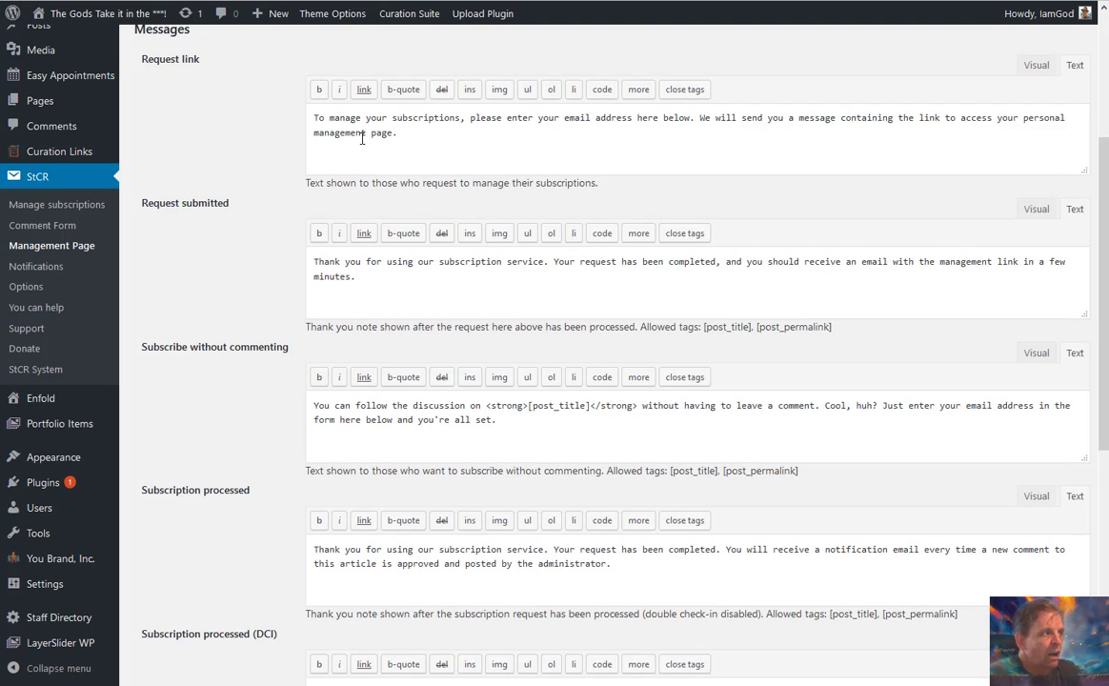
{"action": "left_click_drag", "start_coordinate": [314, 117], "coordinate": [407, 131]}
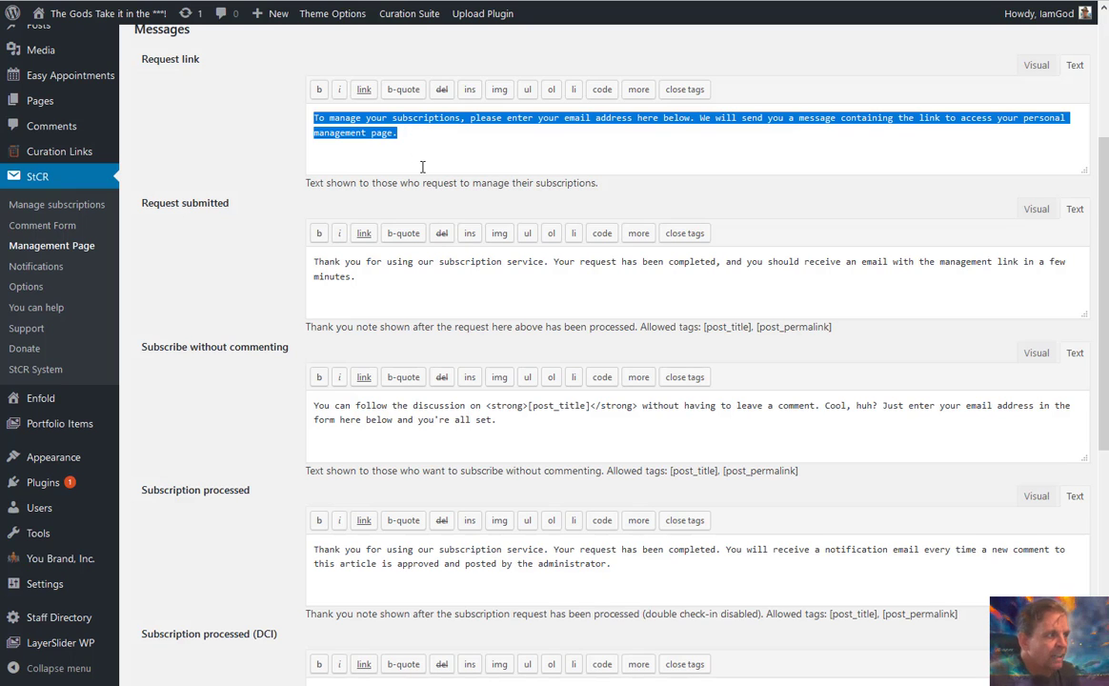
{"action": "scroll", "coordinate": [403, 186], "scroll_direction": "down", "scroll_amount": 1}
{"action": "left_click_drag", "start_coordinate": [366, 190], "coordinate": [301, 182]}
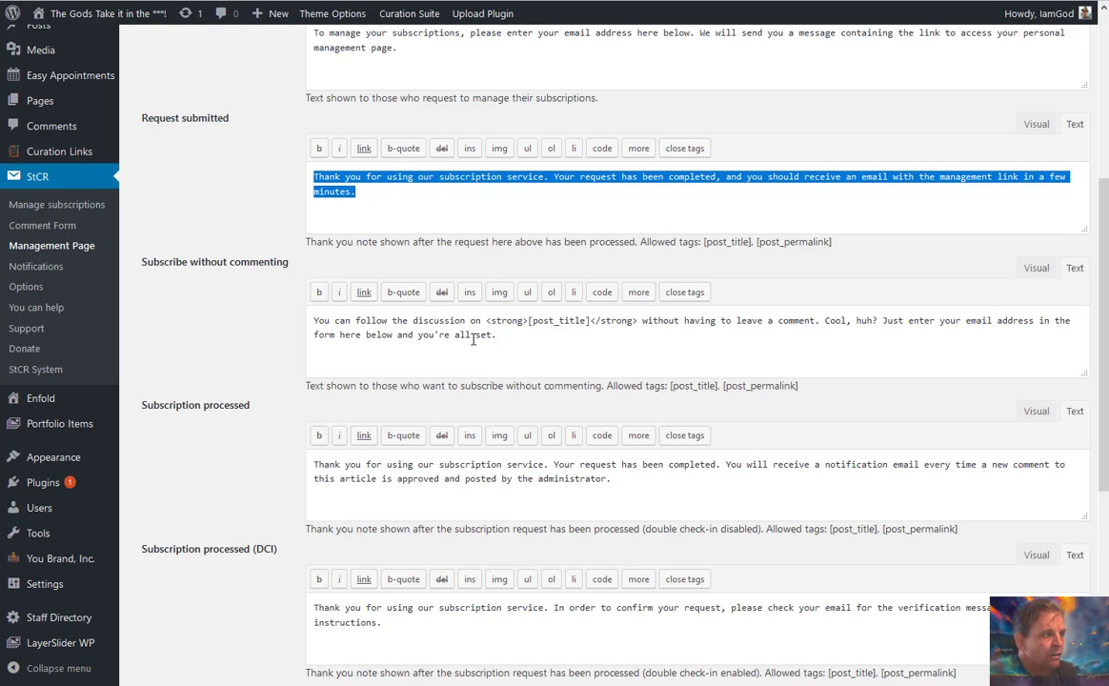
{"action": "left_click_drag", "start_coordinate": [497, 336], "coordinate": [289, 328]}
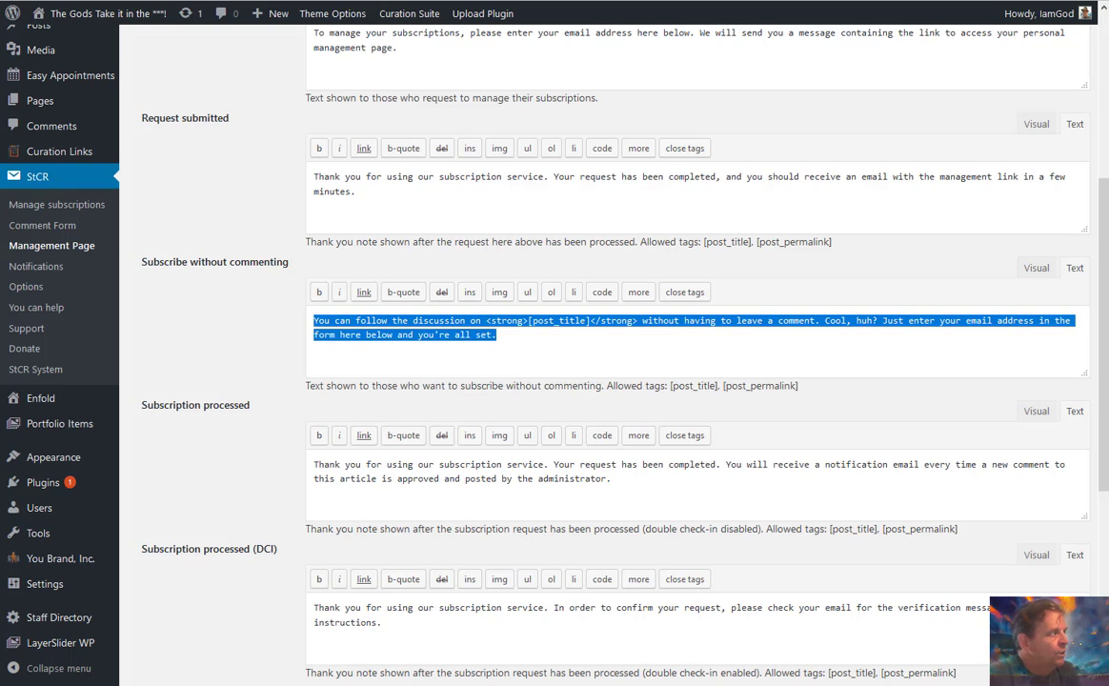
Open the "subscribe" link on the live post to compare its page with the Subscribe without commenting message
{"action": "key", "text": "ctrl+Tab"}
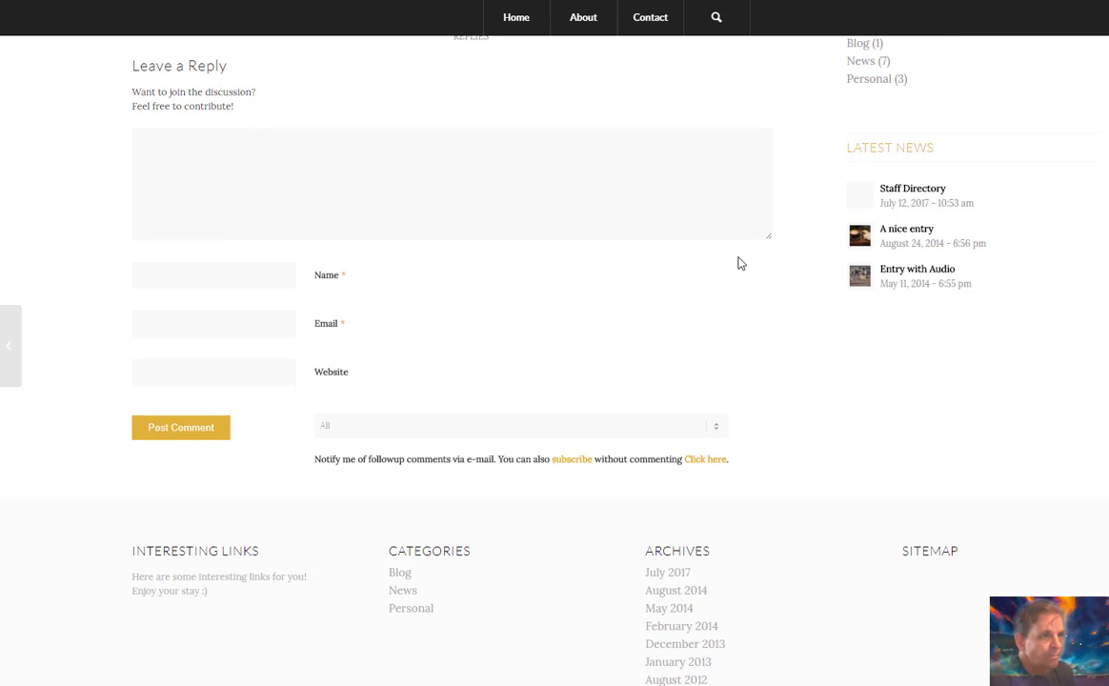
{"action": "left_click", "coordinate": [579, 463]}
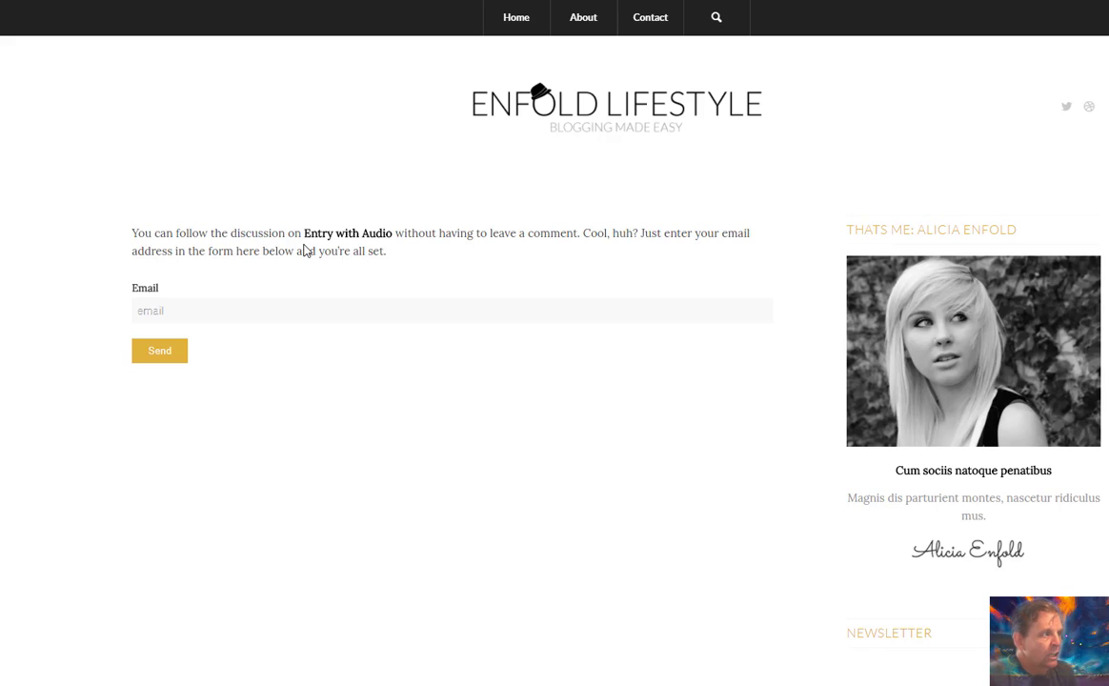
{"action": "left_click", "coordinate": [194, 310]}
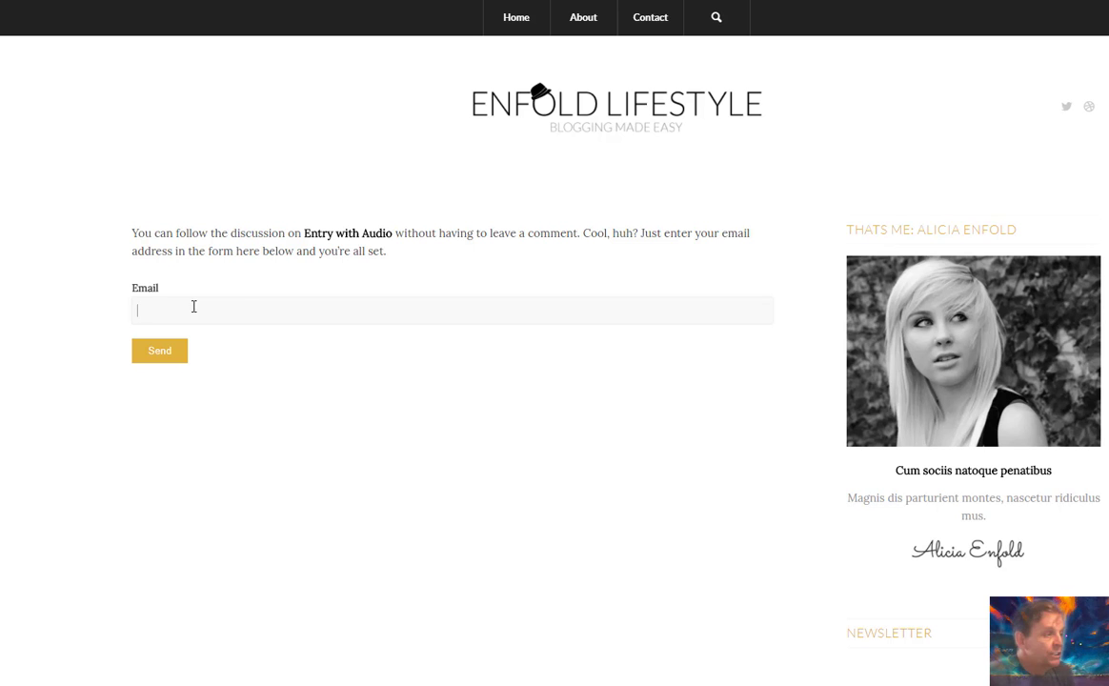
{"action": "key", "text": "ctrl+Tab"}
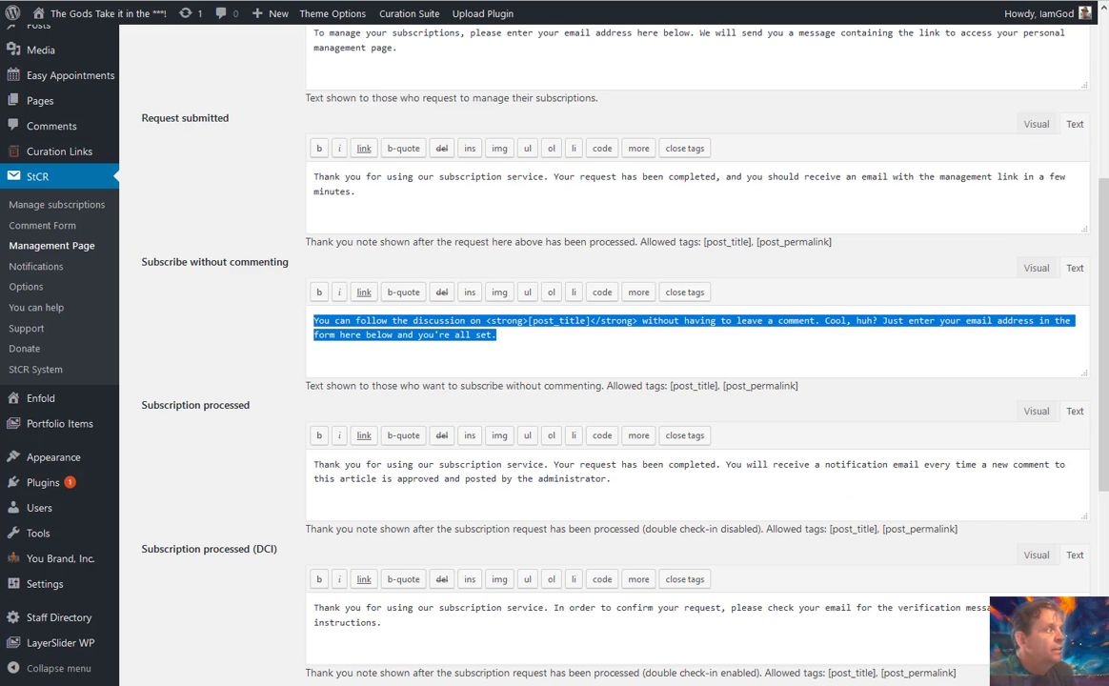
Review the Subscription processed, DCI, Authors and Users messages, and save the Management Page settings
{"action": "scroll", "coordinate": [576, 354], "scroll_direction": "down", "scroll_amount": 2}
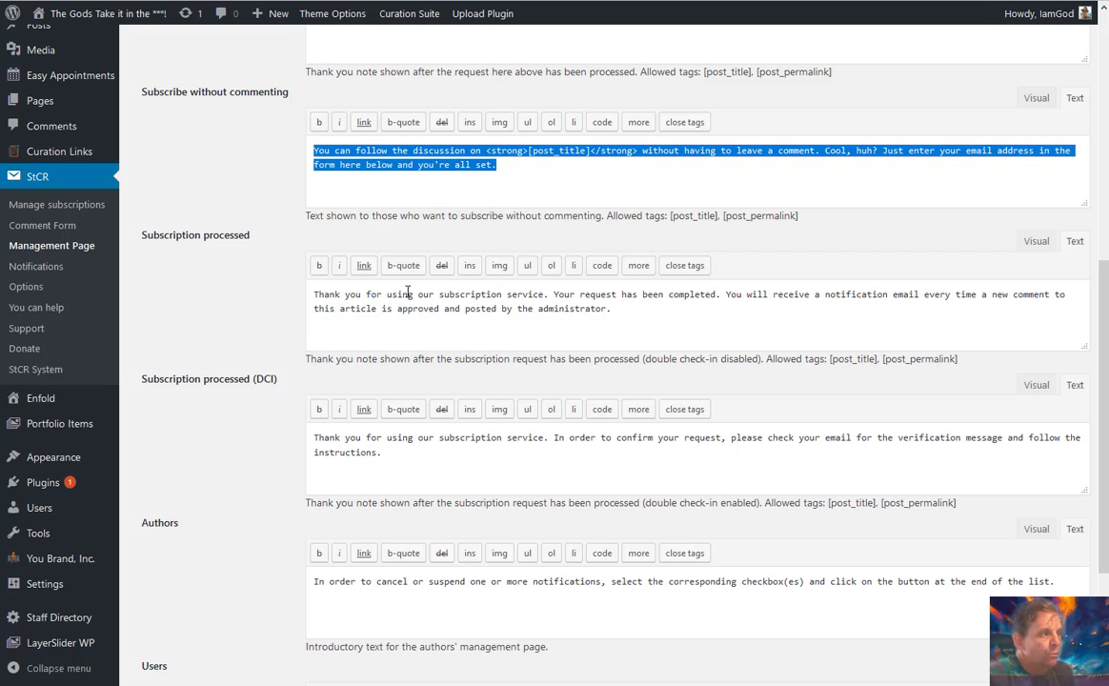
{"action": "scroll", "coordinate": [410, 257], "scroll_direction": "down", "scroll_amount": 1}
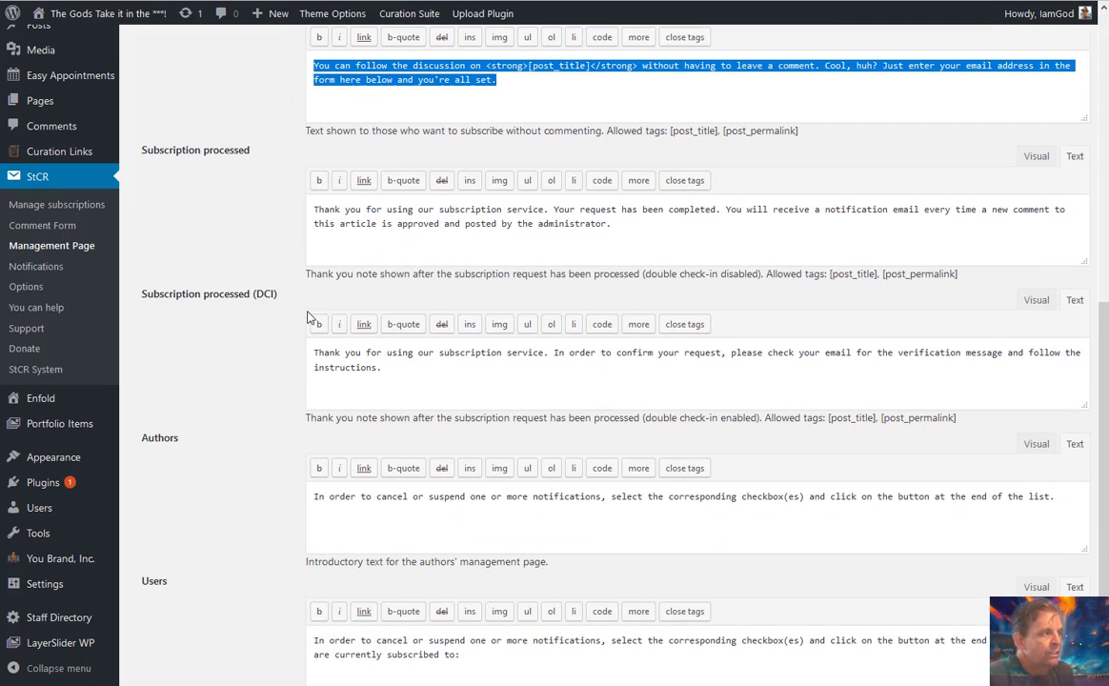
{"action": "scroll", "coordinate": [433, 338], "scroll_direction": "down", "scroll_amount": 1}
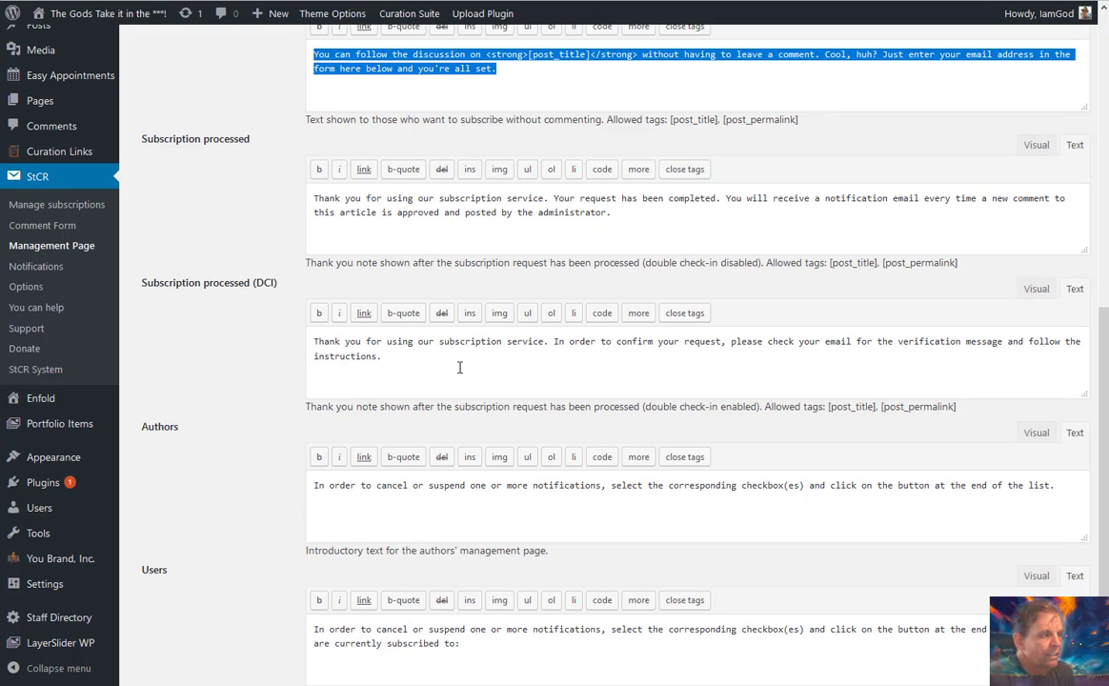
{"action": "scroll", "coordinate": [460, 367], "scroll_direction": "down", "scroll_amount": 2}
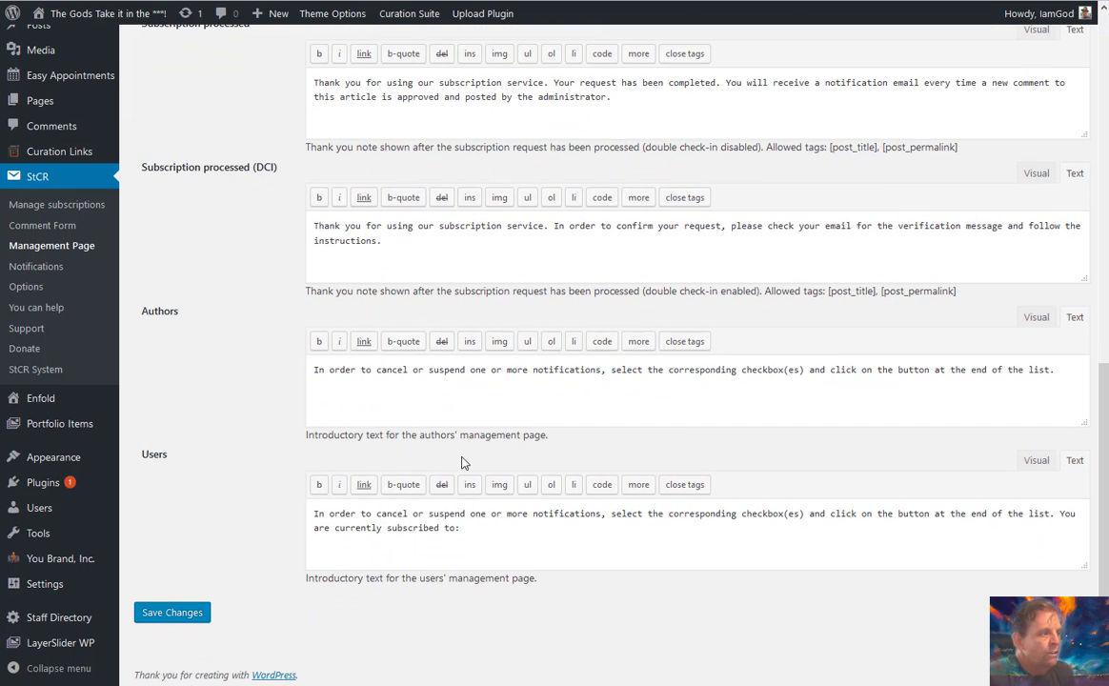
{"action": "left_click", "coordinate": [184, 615]}
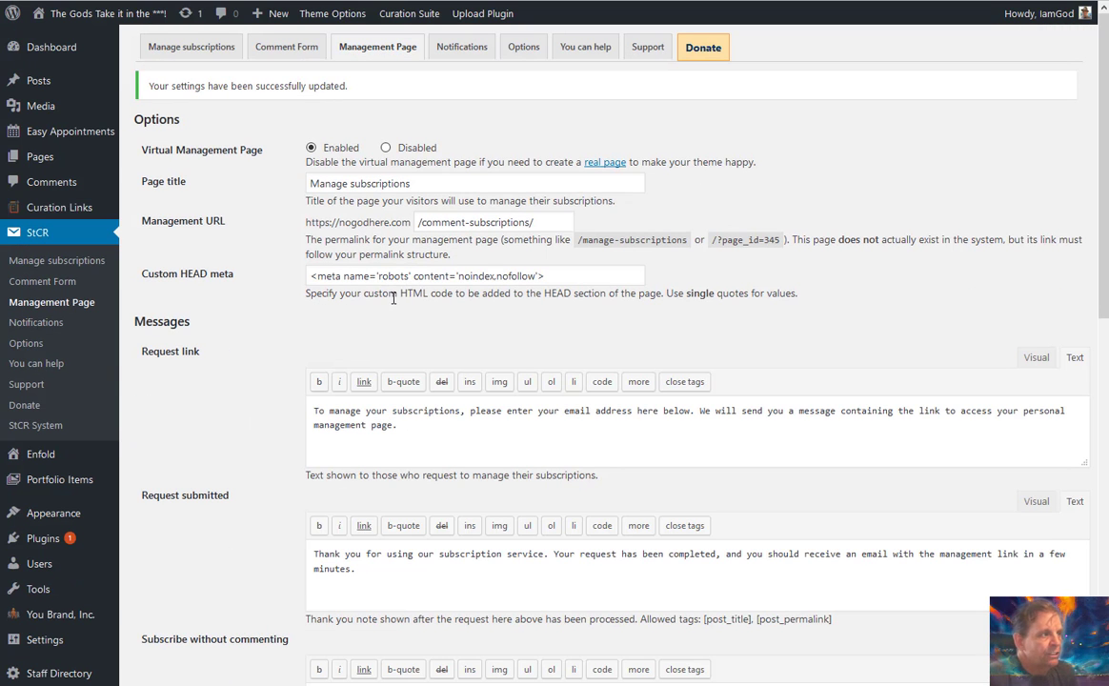
Open the plugin's Notifications settings and examine the sender, Reply To, notification, double check, management and One Click Unsubscribe fields
{"action": "left_click", "coordinate": [462, 48]}
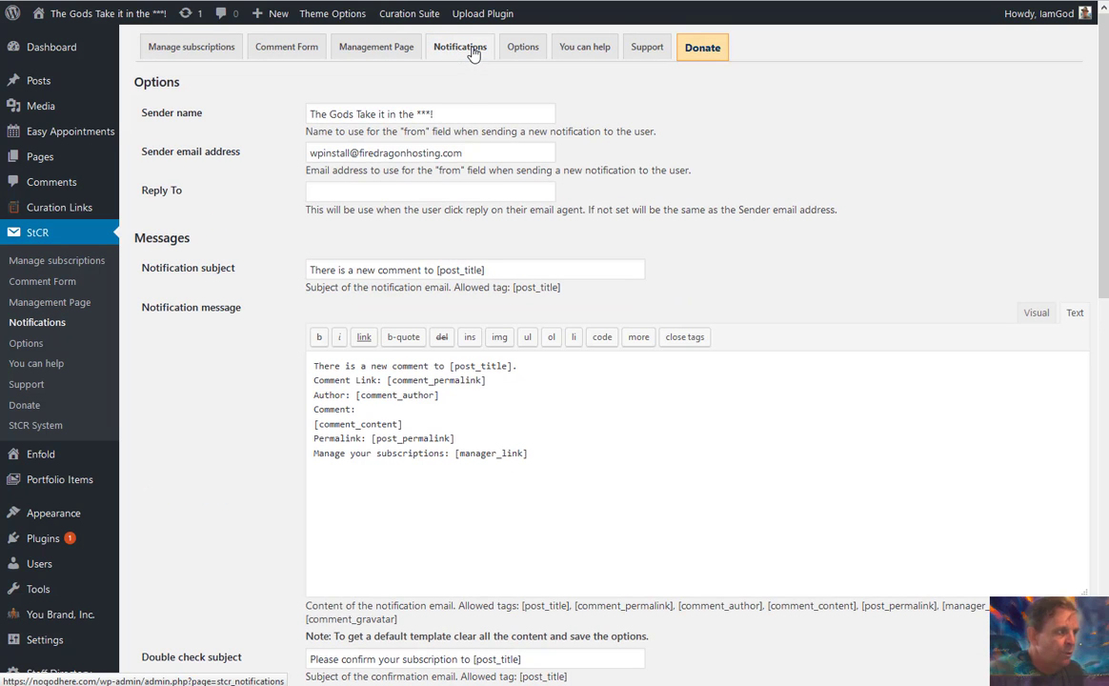
{"action": "scroll", "coordinate": [473, 108], "scroll_direction": "down", "scroll_amount": 1}
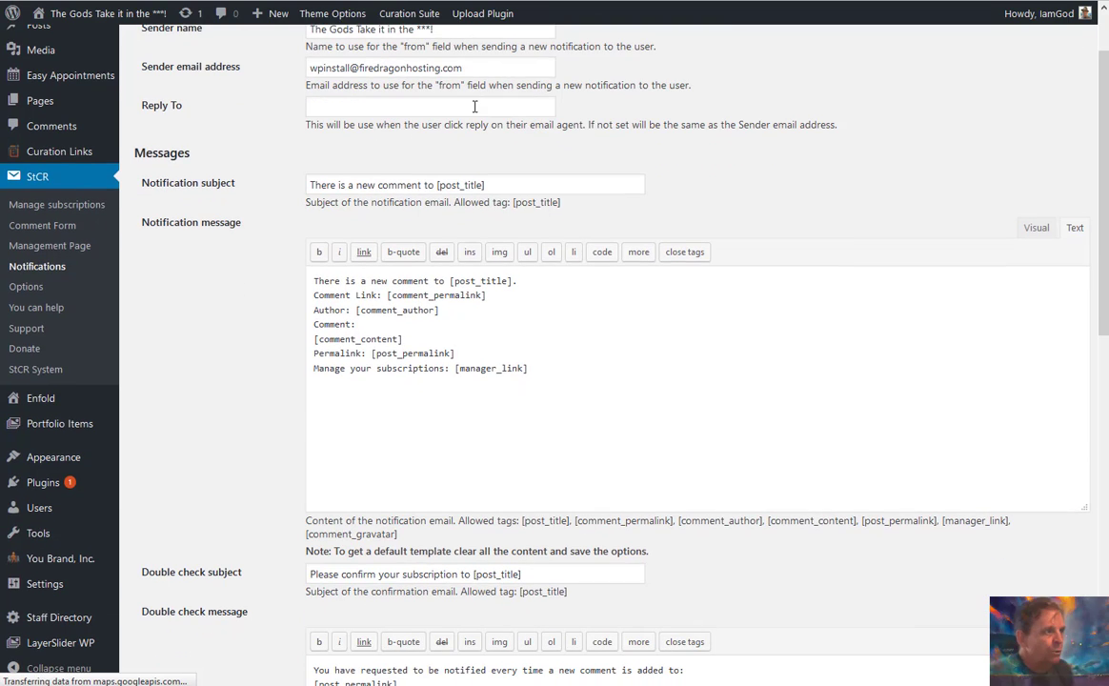
{"action": "left_click", "coordinate": [410, 107]}
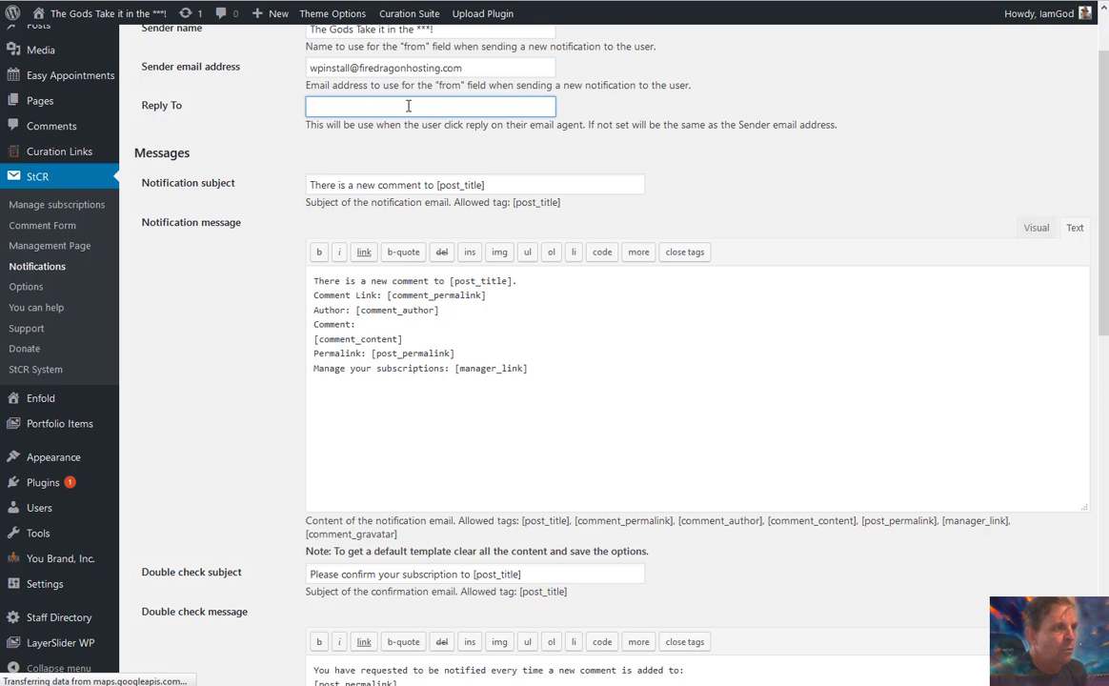
{"action": "scroll", "coordinate": [407, 106], "scroll_direction": "down", "scroll_amount": 1}
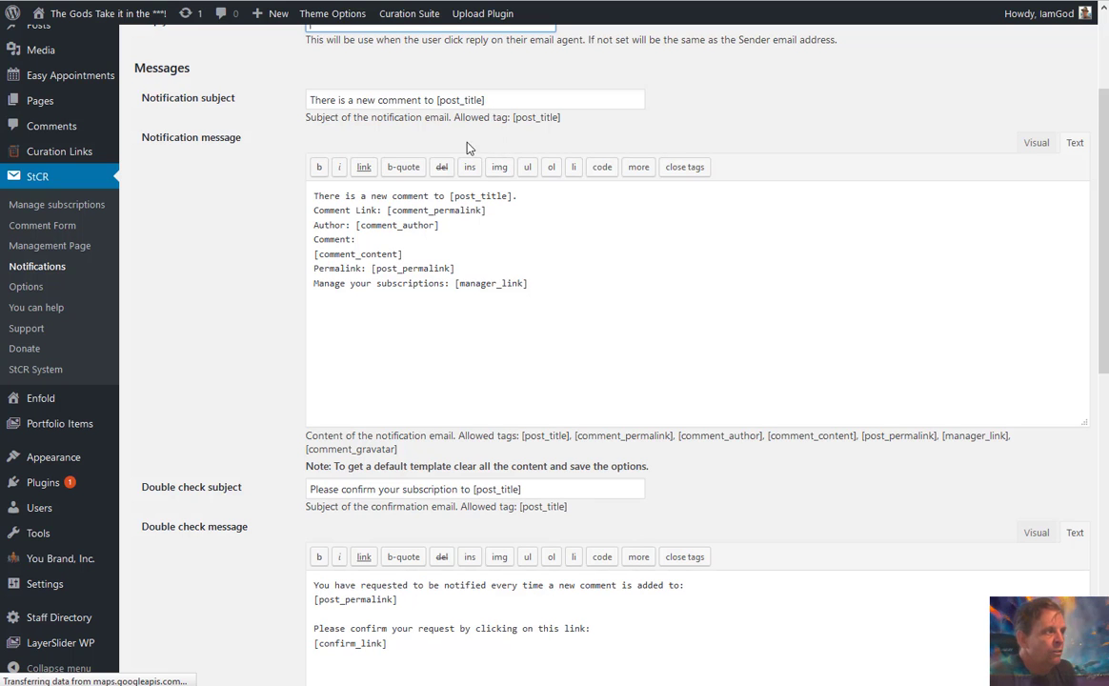
{"action": "scroll", "coordinate": [434, 194], "scroll_direction": "down", "scroll_amount": 3}
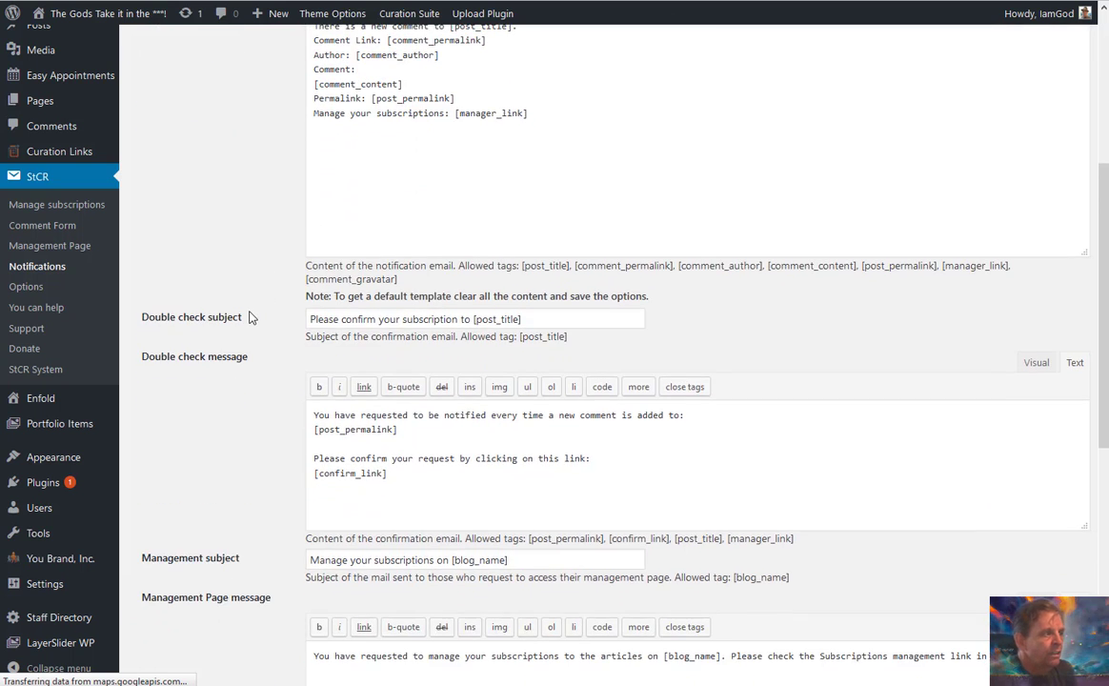
{"action": "scroll", "coordinate": [245, 286], "scroll_direction": "down", "scroll_amount": 2}
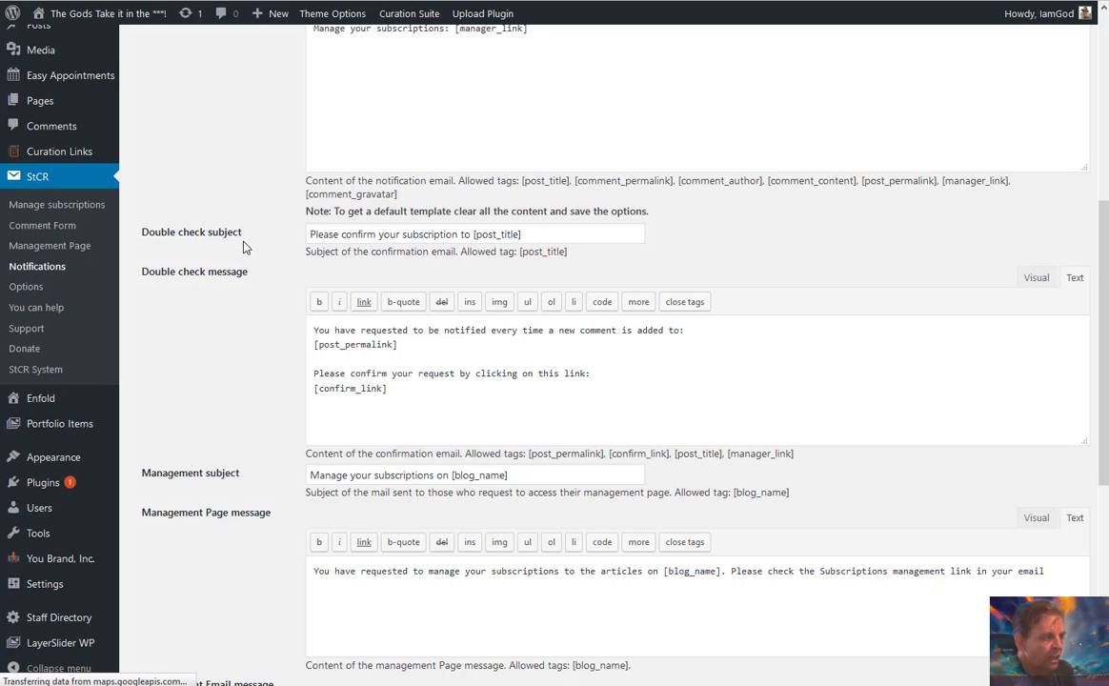
{"action": "scroll", "coordinate": [243, 246], "scroll_direction": "down", "scroll_amount": 8}
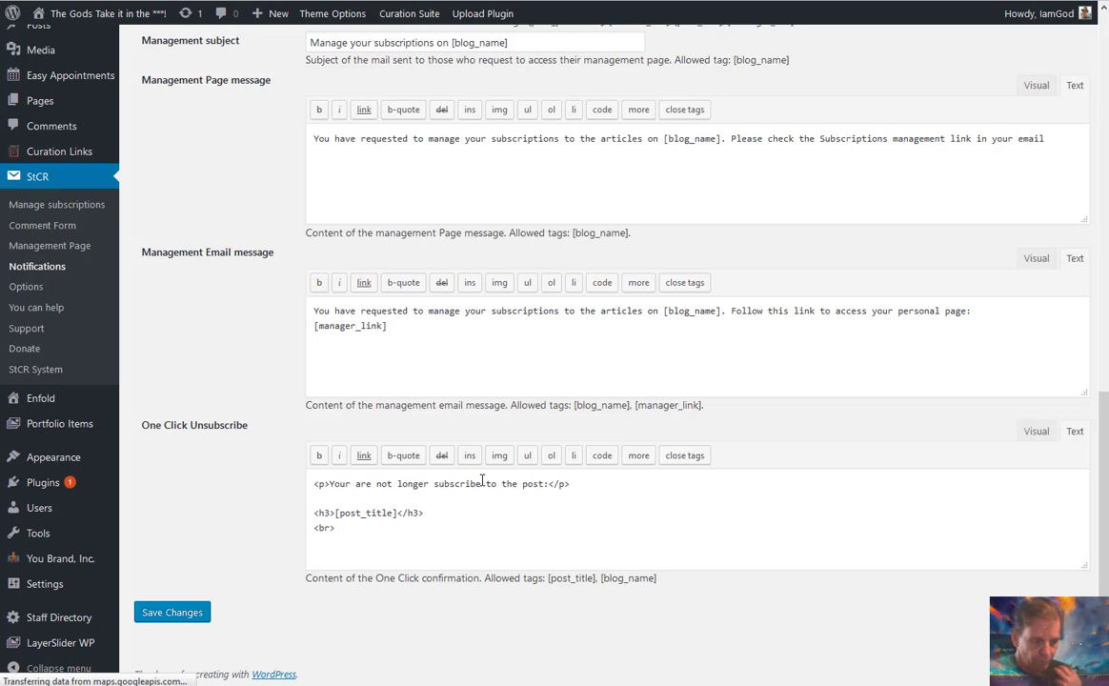
{"action": "scroll", "coordinate": [481, 479], "scroll_direction": "up", "scroll_amount": 8}
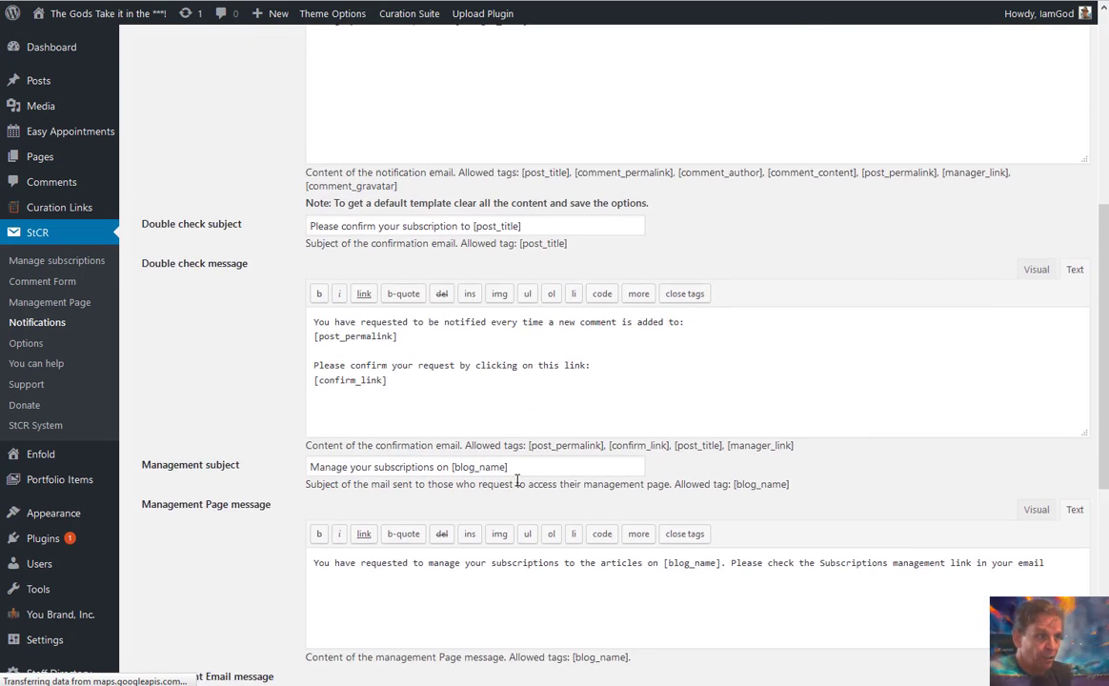
{"action": "scroll", "coordinate": [519, 482], "scroll_direction": "up", "scroll_amount": 2}
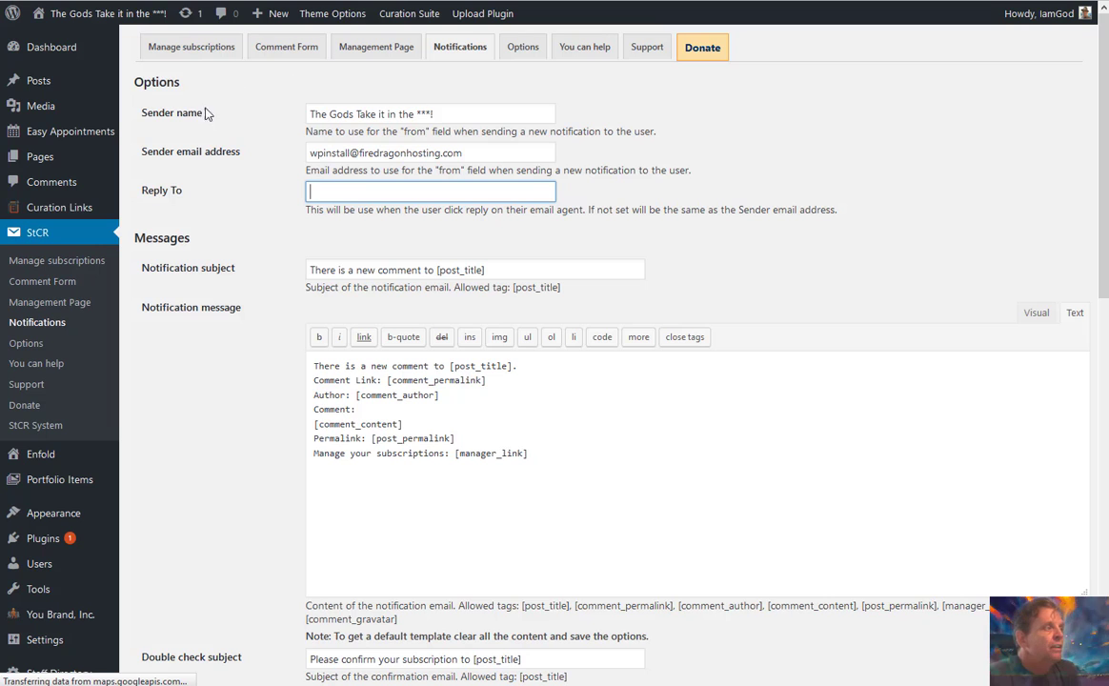
In the plugin's Options, set StCR Position, Enable double check, Subscribe authors and Let admin subscribe to Yes, and save the changes
{"action": "left_click", "coordinate": [524, 55]}
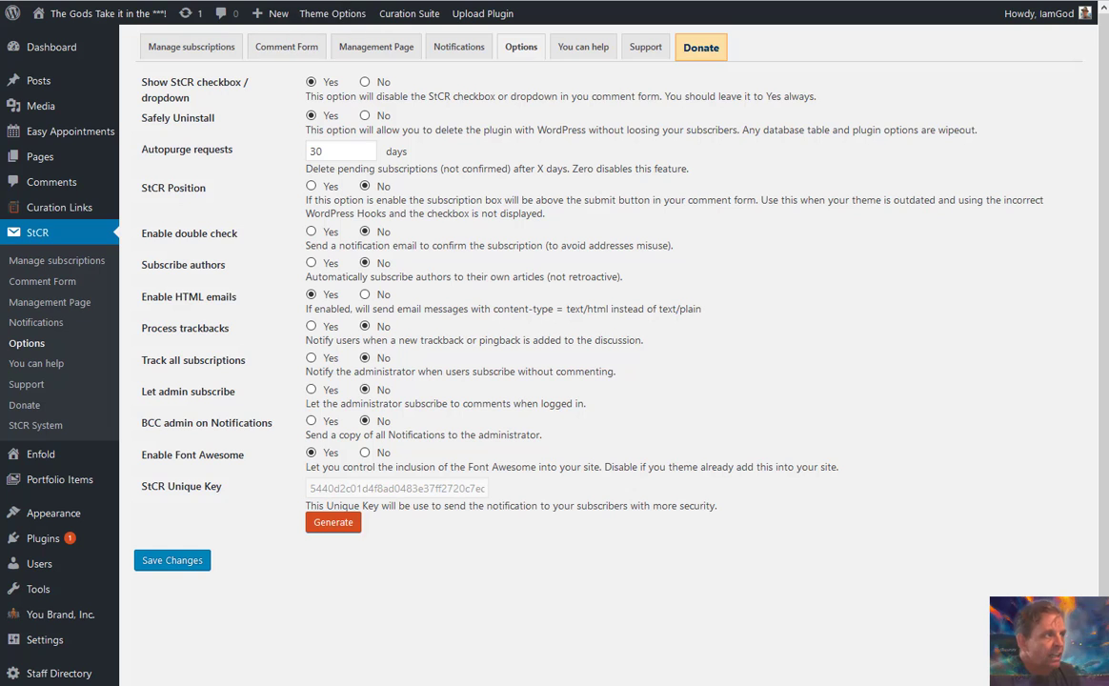
{"action": "key", "text": "ctrl+Tab"}
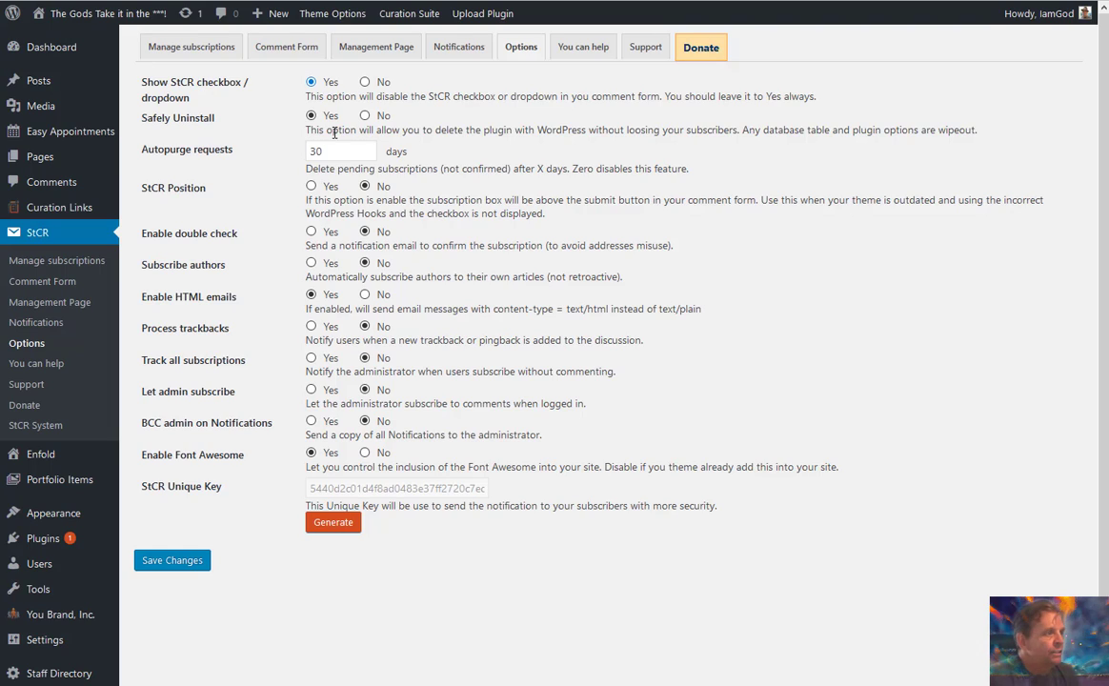
{"action": "left_click", "coordinate": [311, 186]}
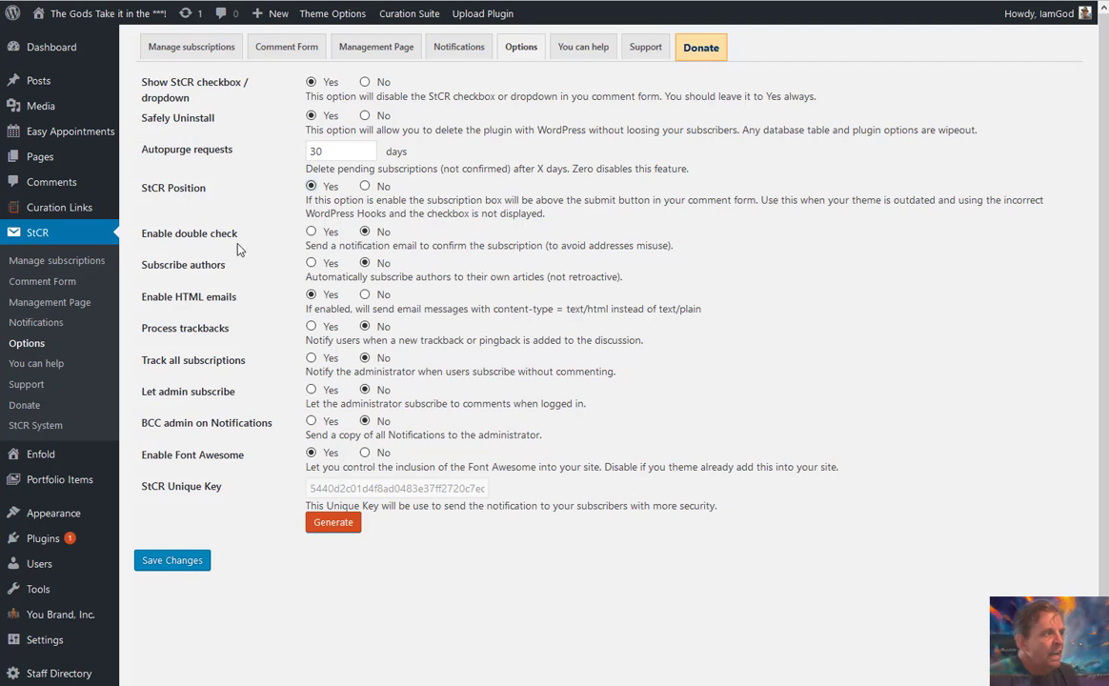
{"action": "left_click", "coordinate": [312, 233]}
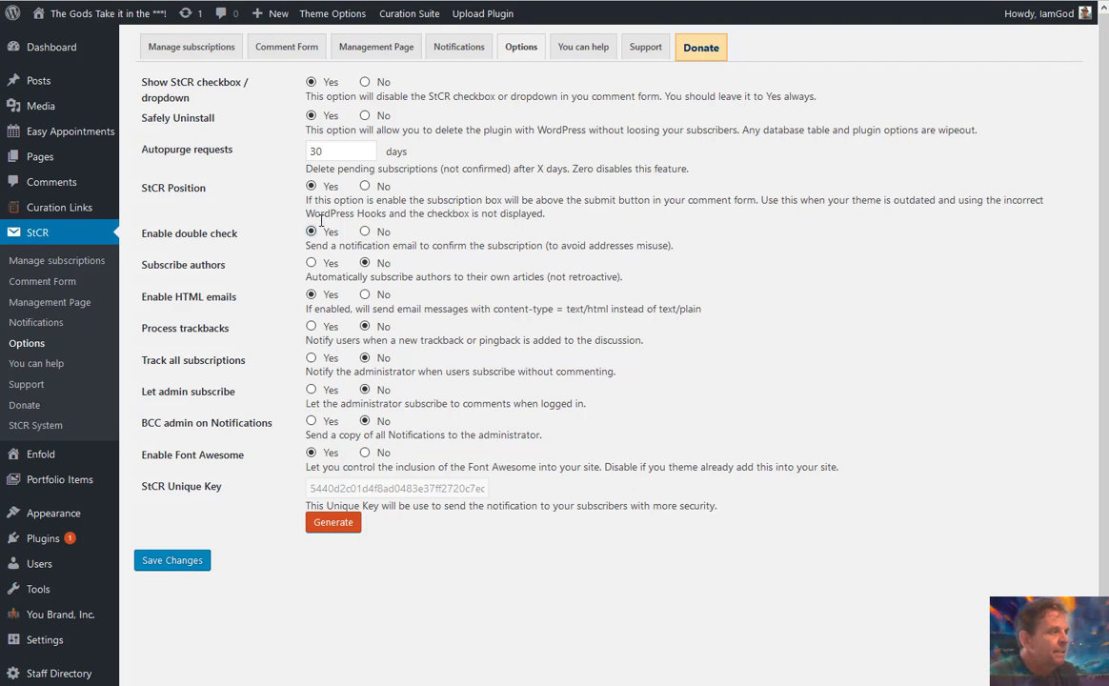
{"action": "left_click", "coordinate": [312, 266]}
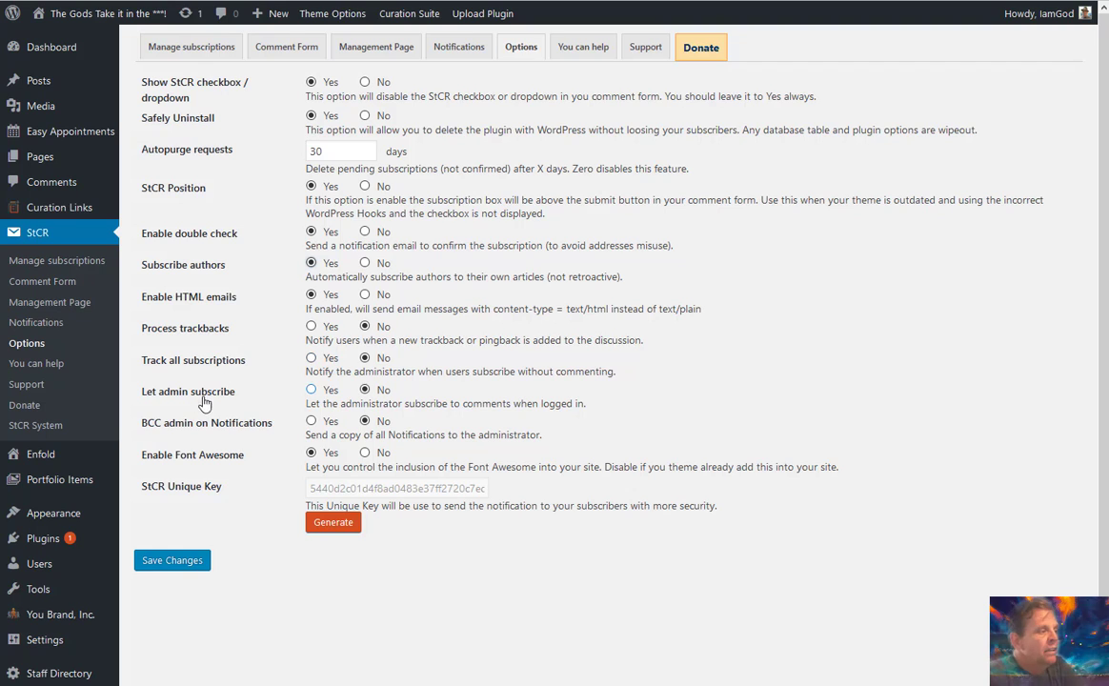
{"action": "left_click", "coordinate": [311, 390]}
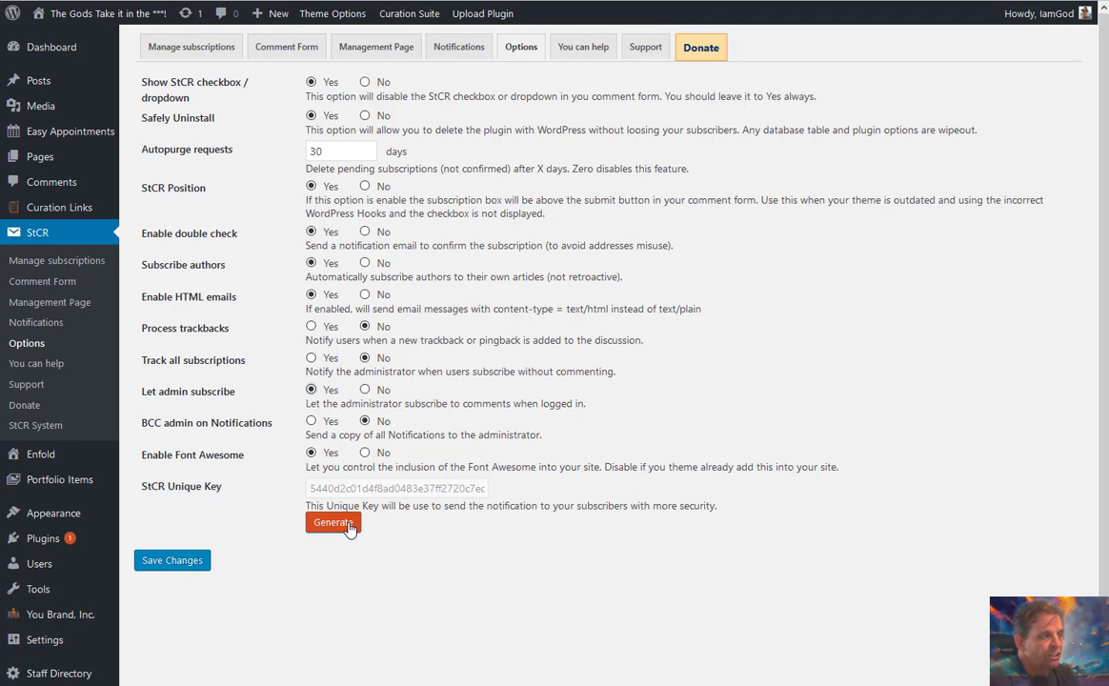
{"action": "left_click", "coordinate": [192, 560]}
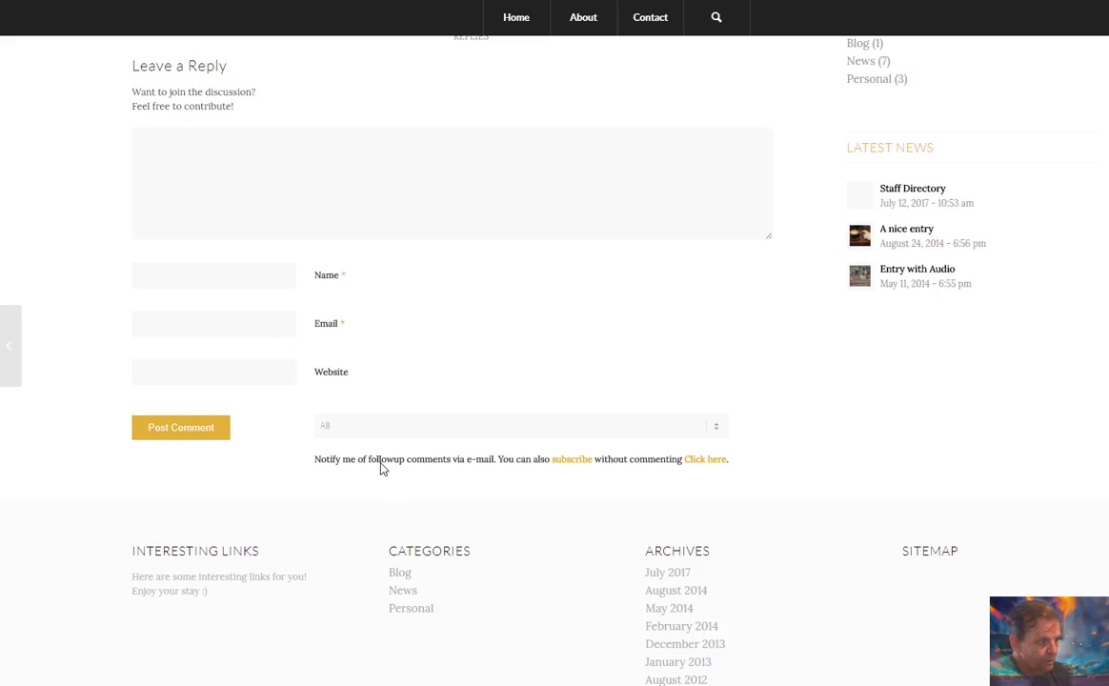
Reload the live post and clear the browser's cached images and files from the beginning of time
{"action": "key", "text": "F5"}
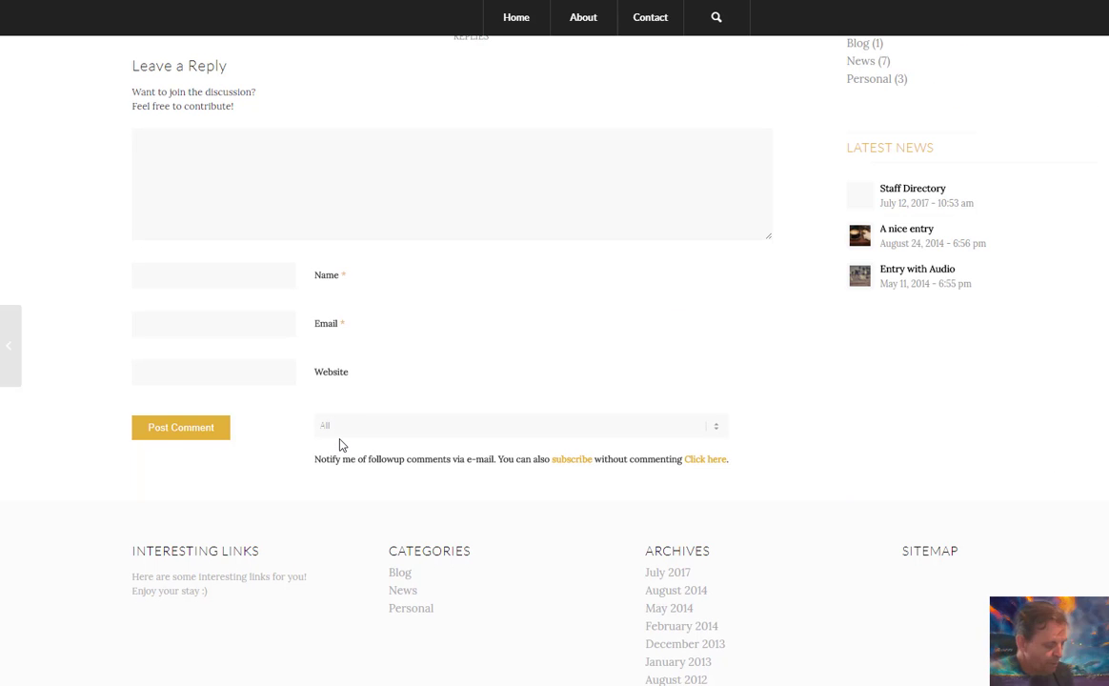
{"action": "key", "text": "F5"}
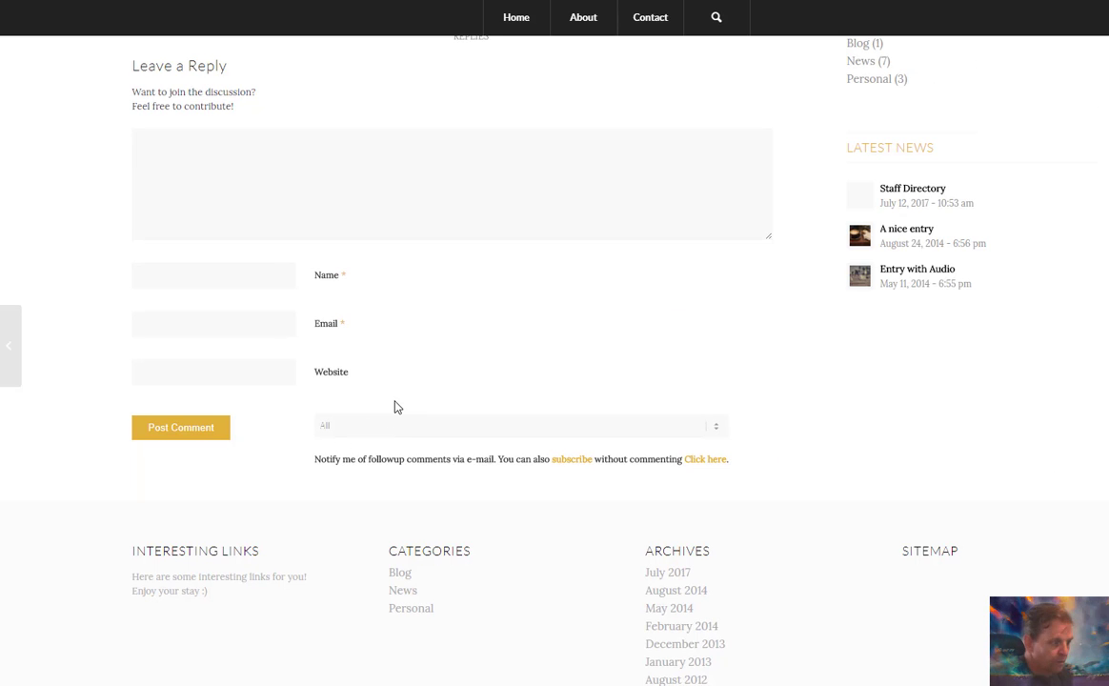
{"action": "key", "text": "F5"}
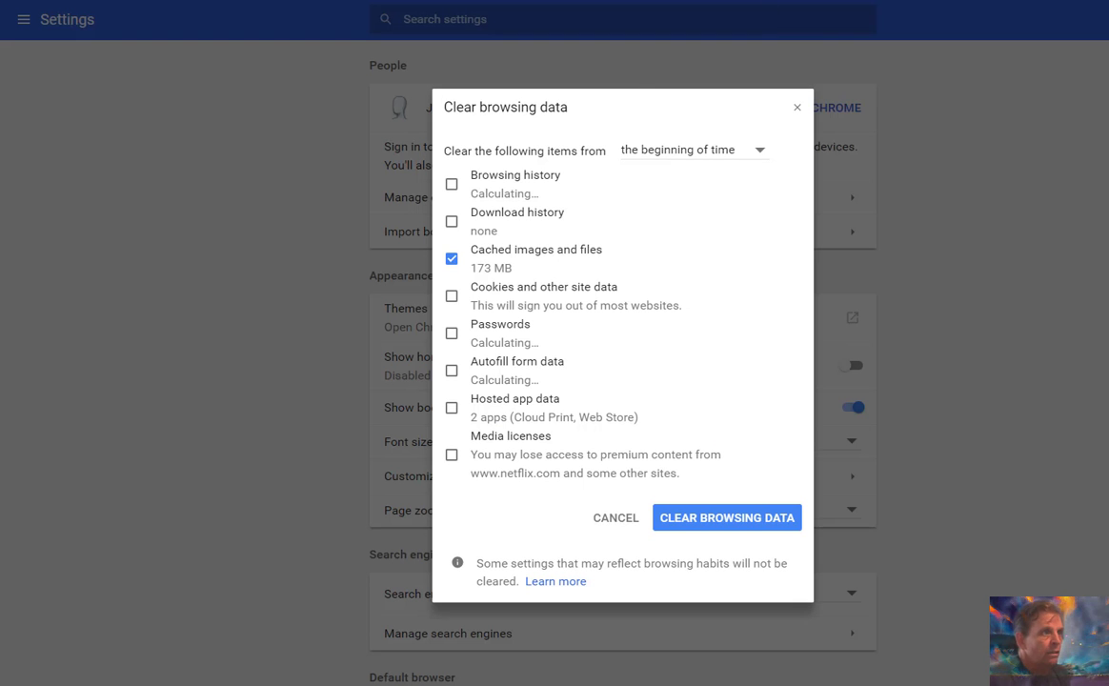
{"action": "left_click", "coordinate": [708, 523]}
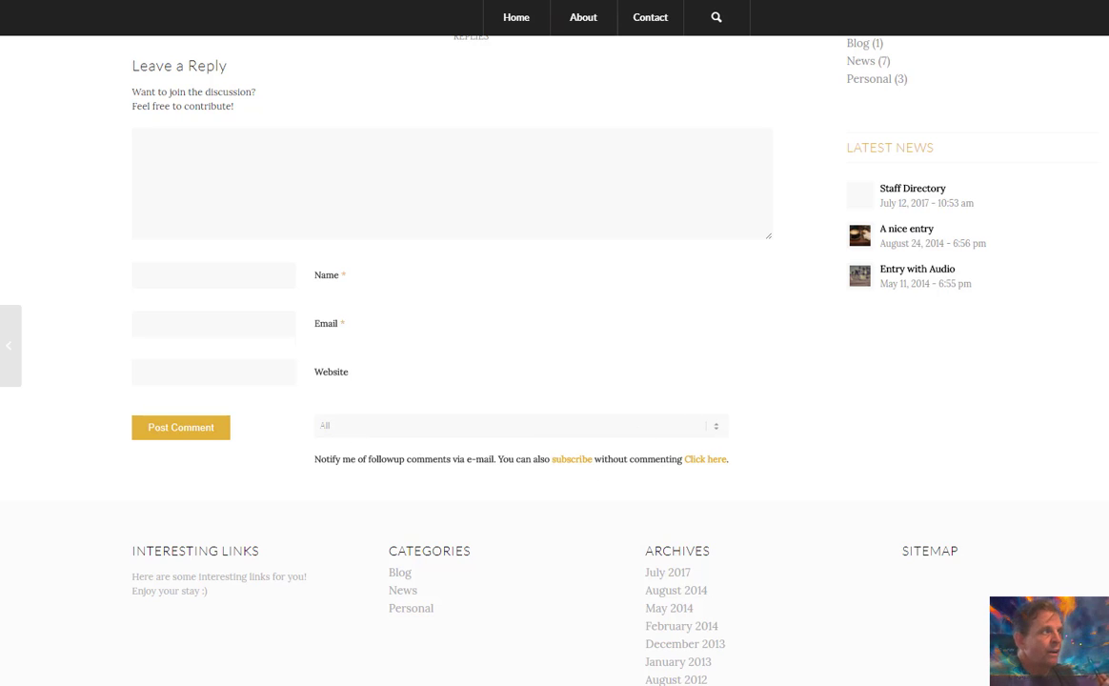
Return to the plugin settings and view the You can help and Support pages
{"action": "key", "text": "ctrl+Tab"}
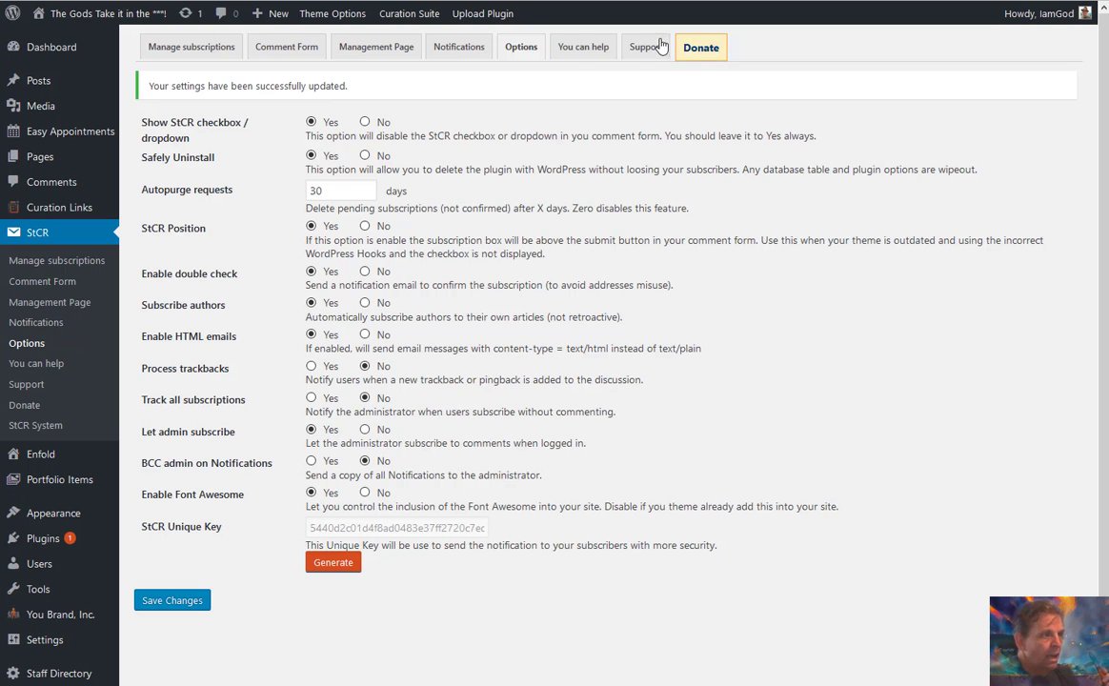
{"action": "left_click", "coordinate": [570, 54]}
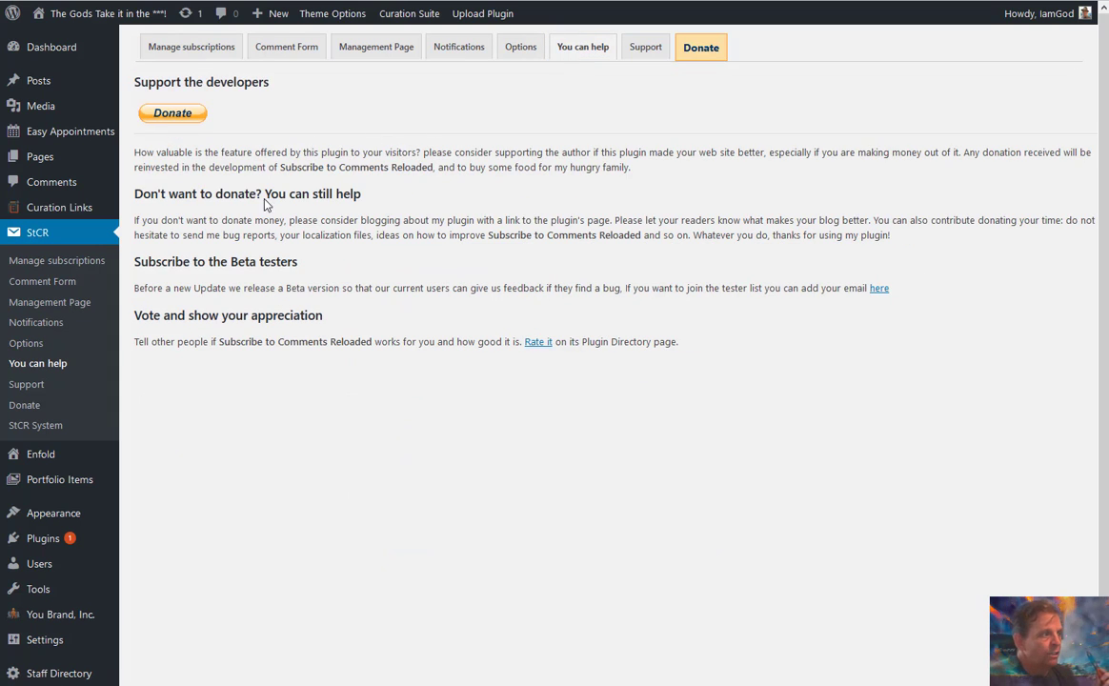
{"action": "left_click", "coordinate": [651, 53]}
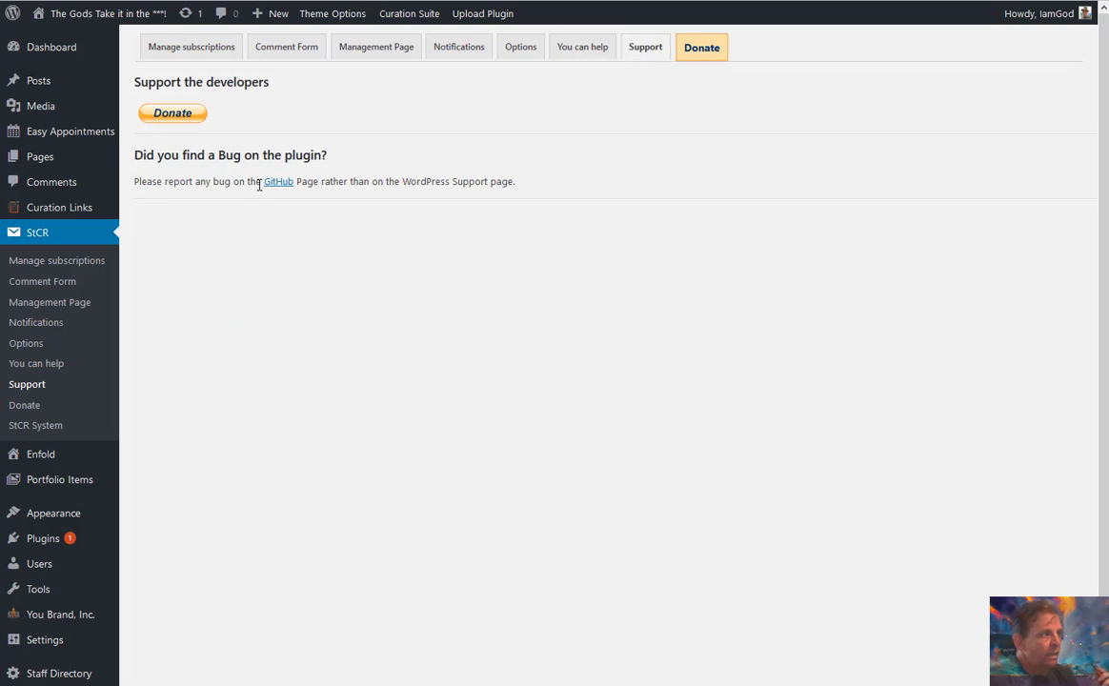